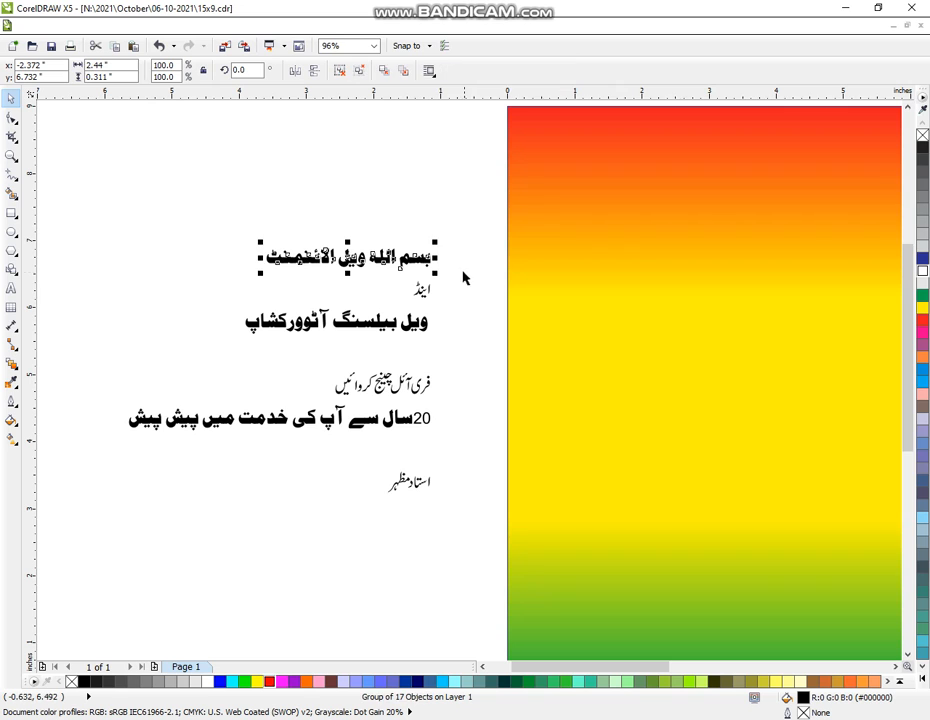
- Move the small word above, then group the second headline line and centre it under the first
mouse_move(460, 272)
mouse_down()
mouse_move(390, 311)
mouse_move(444, 172)
mouse_up()
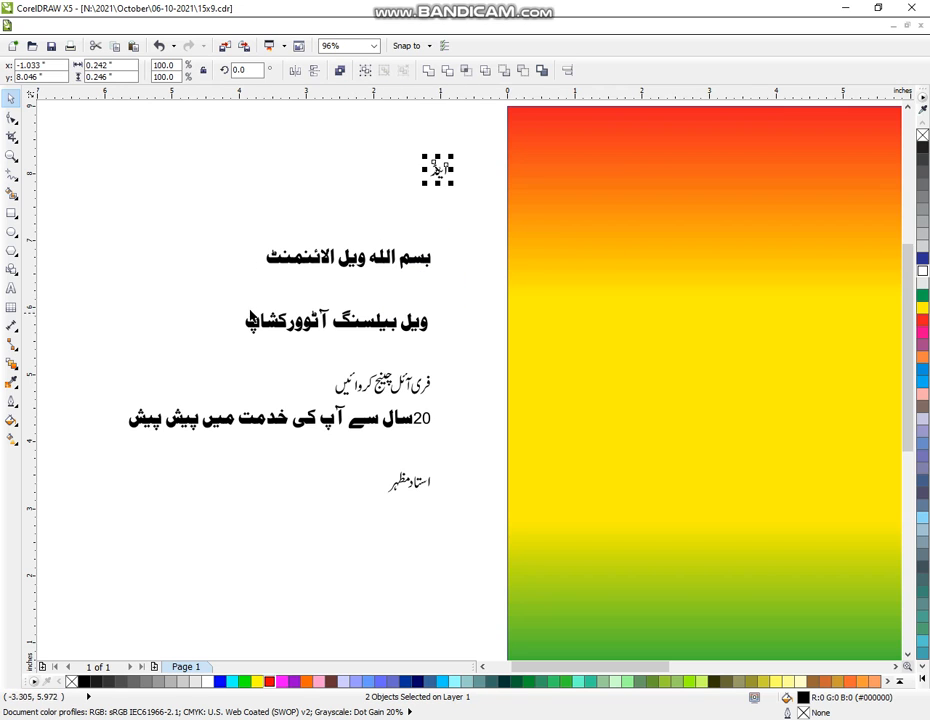
drag(208, 293, 469, 363)
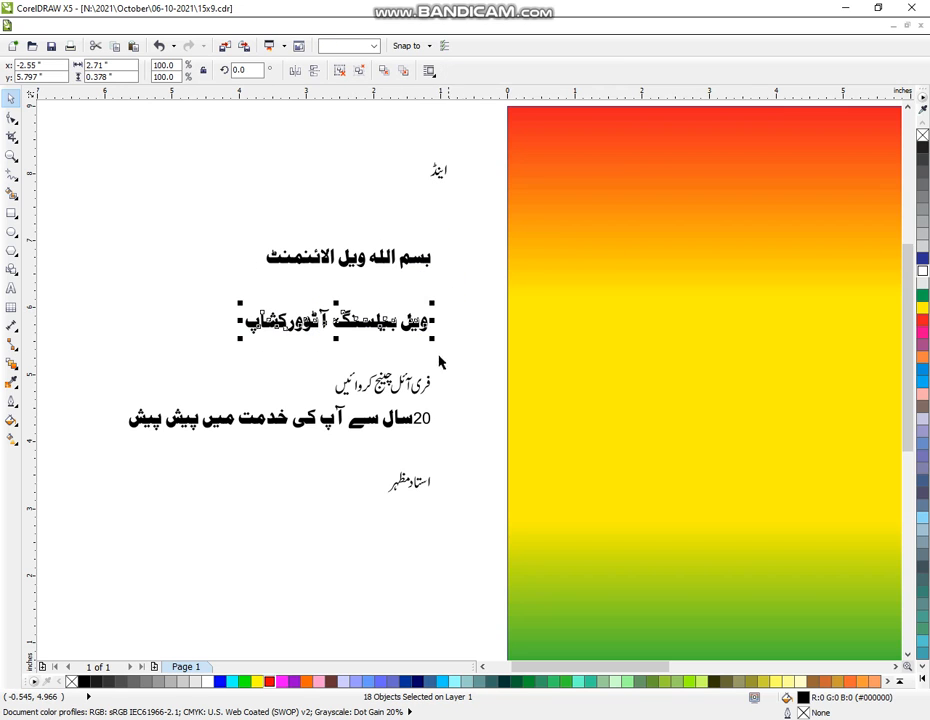
key(ctrl+g)
drag(344, 322, 344, 284)
shift+click(384, 261)
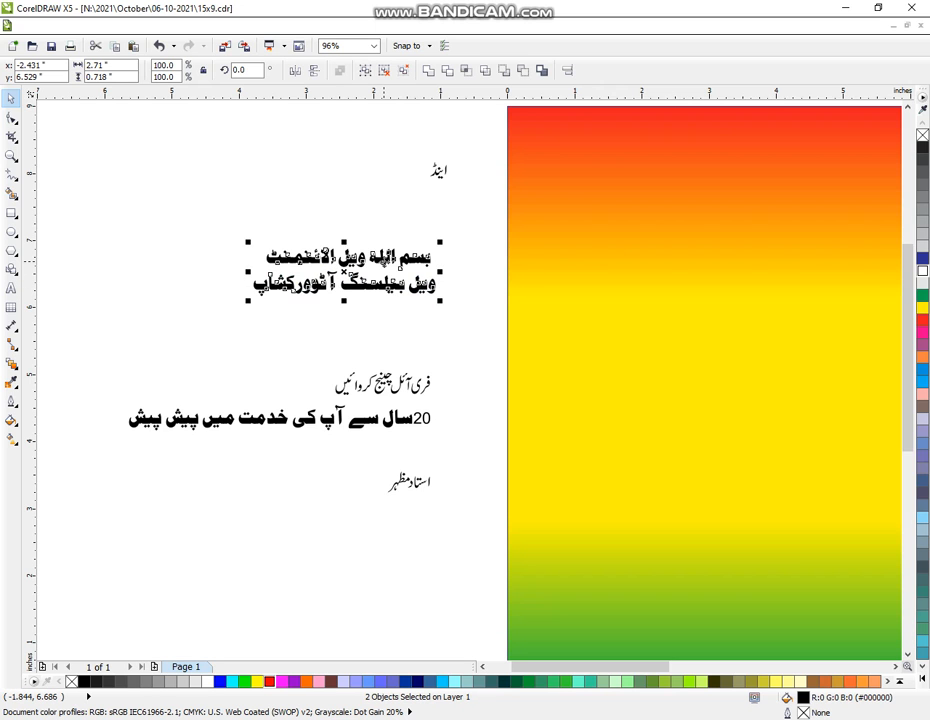
key(c)
- Enlarge both headline lines about fourfold, then enlarge the small word 'اینڈ'
drag(443, 242, 695, 175)
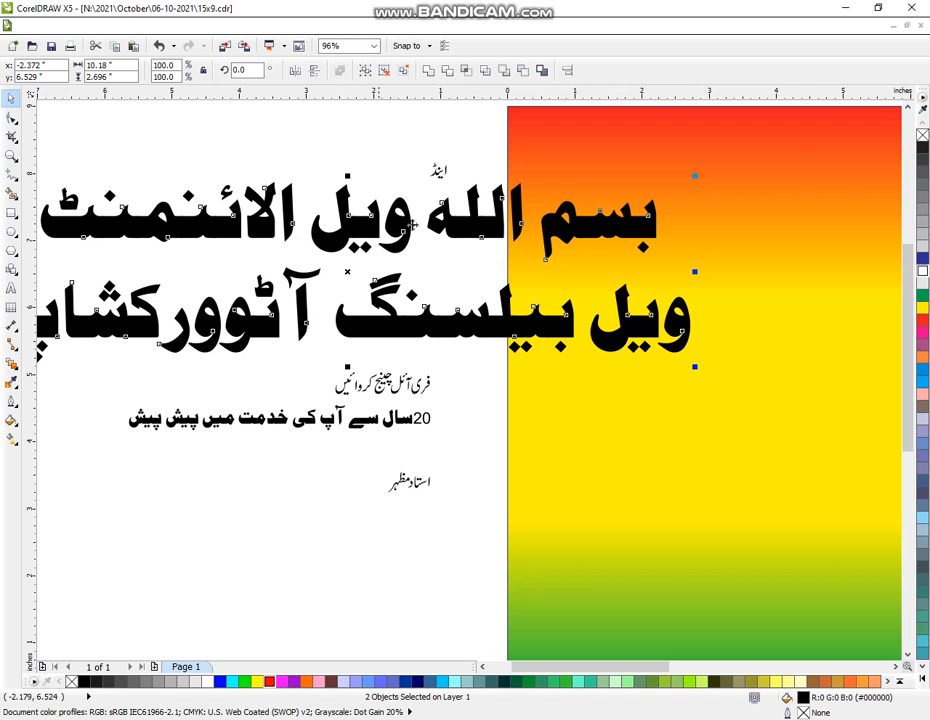
click(448, 166)
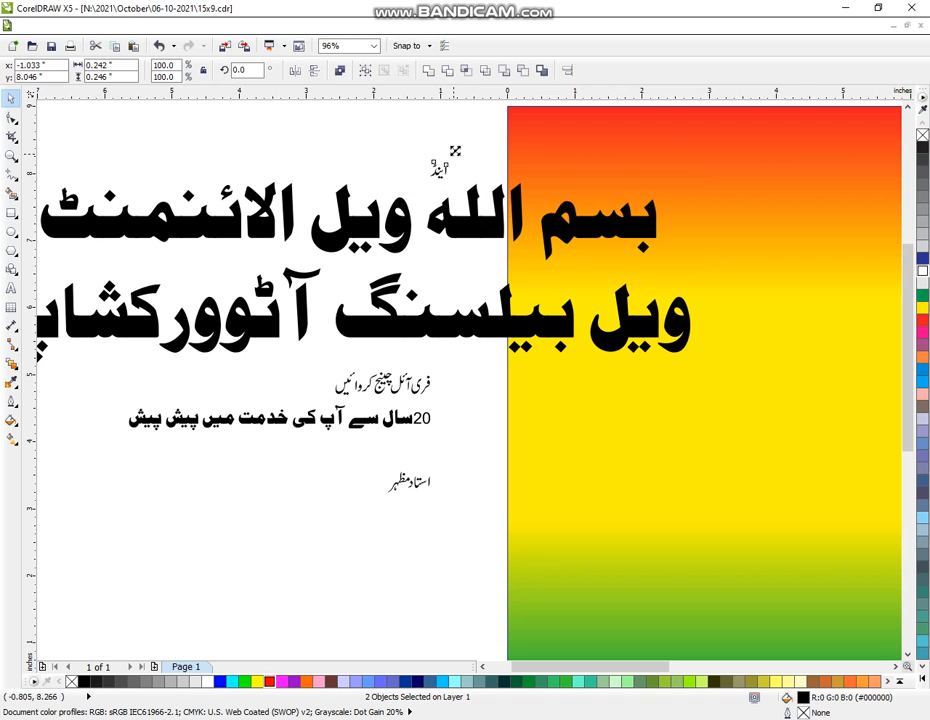
drag(455, 151, 485, 241)
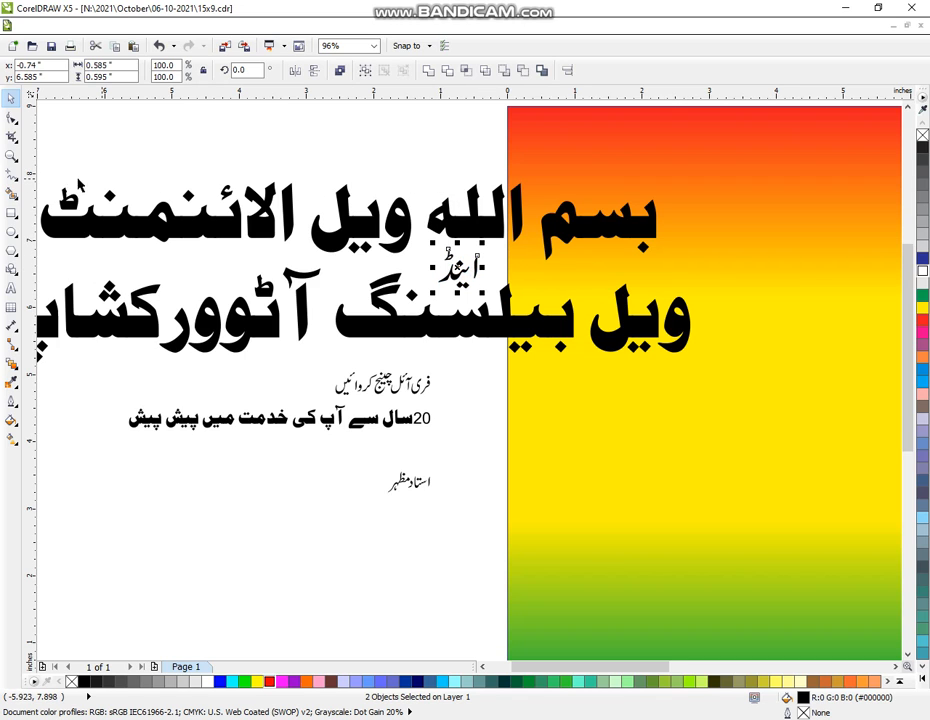
click(13, 159)
right_click(138, 165)
- Convert the headline text to curves and move it onto the gradient banner
click(11, 104)
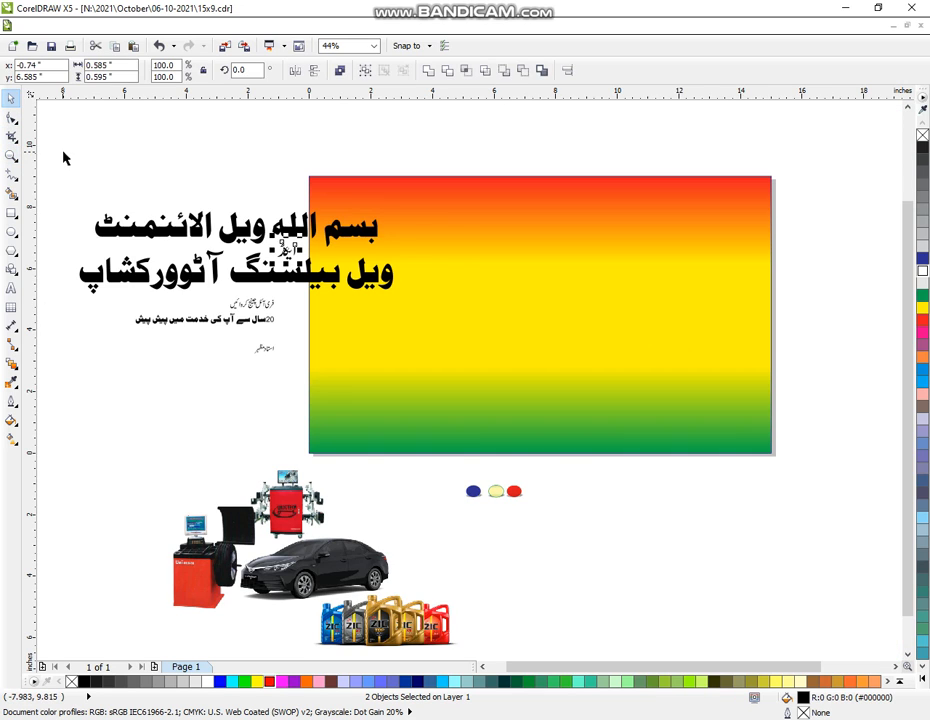
drag(56, 160, 454, 302)
click(428, 70)
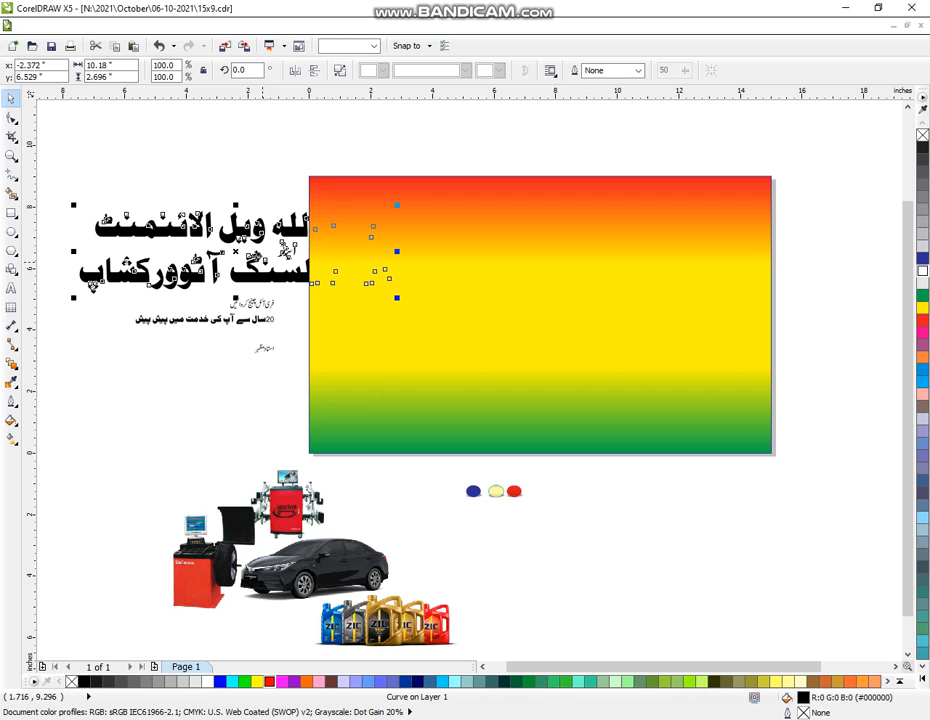
drag(237, 252, 549, 240)
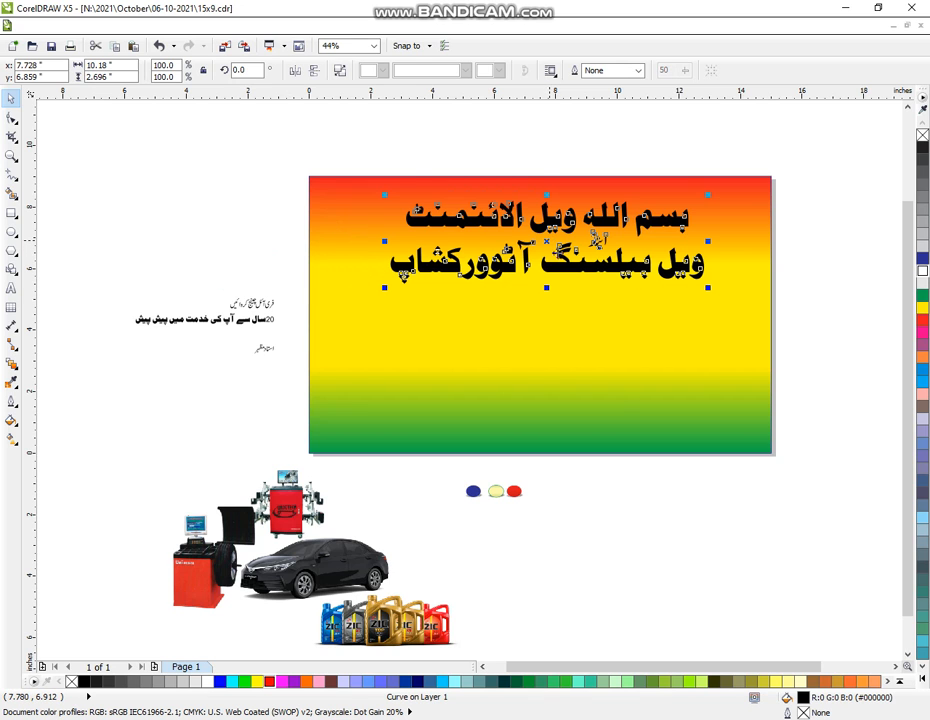
- Scale the headline to about 134% and centre it on the banner
drag(384, 288, 318, 380)
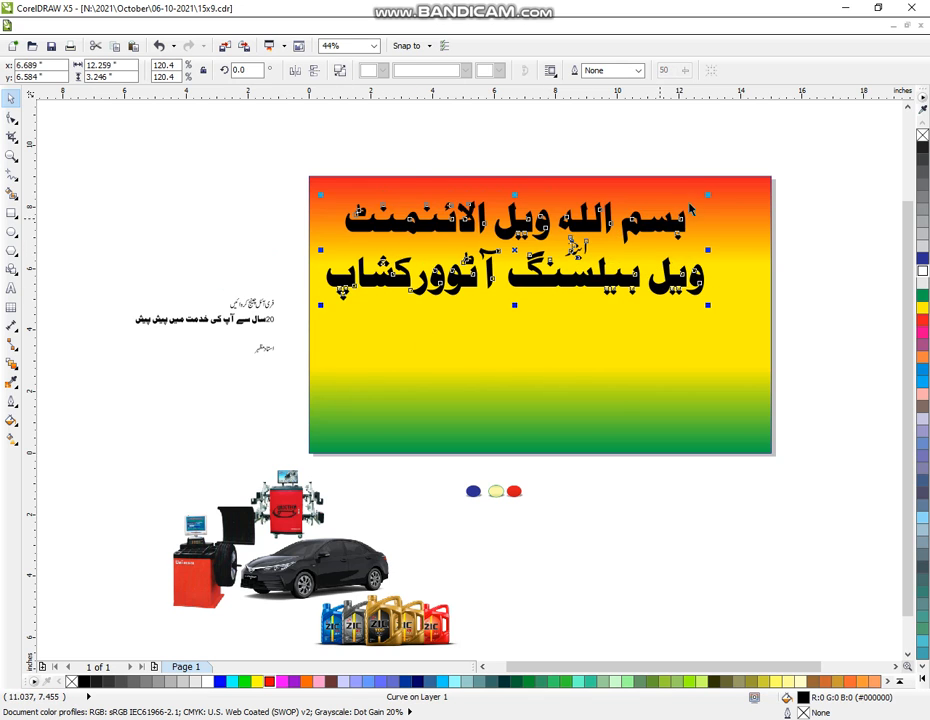
drag(708, 189, 750, 186)
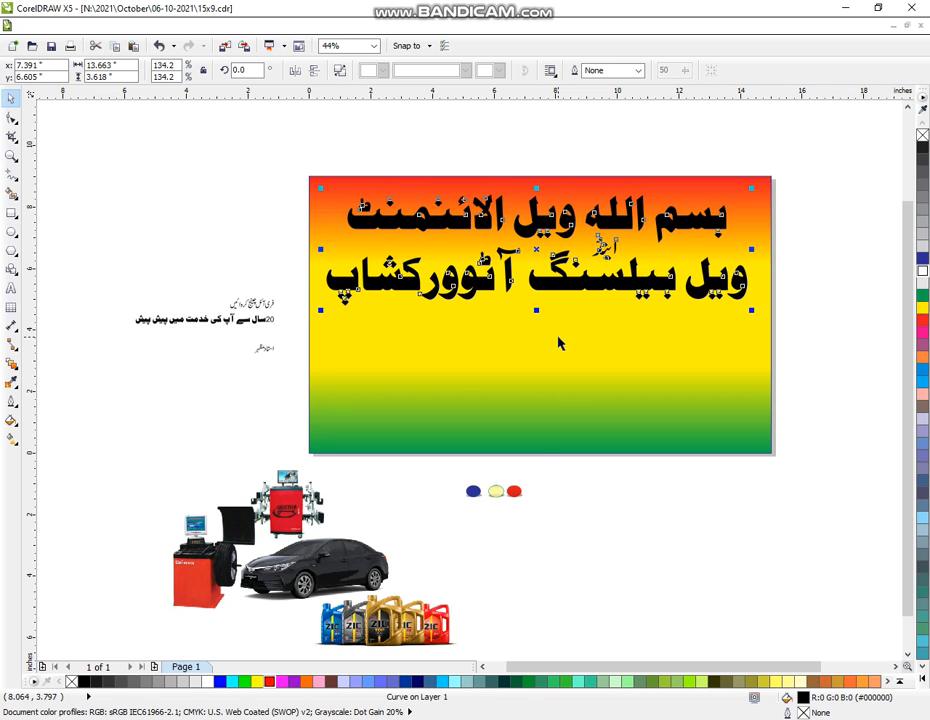
shift+click(560, 337)
click(62, 197)
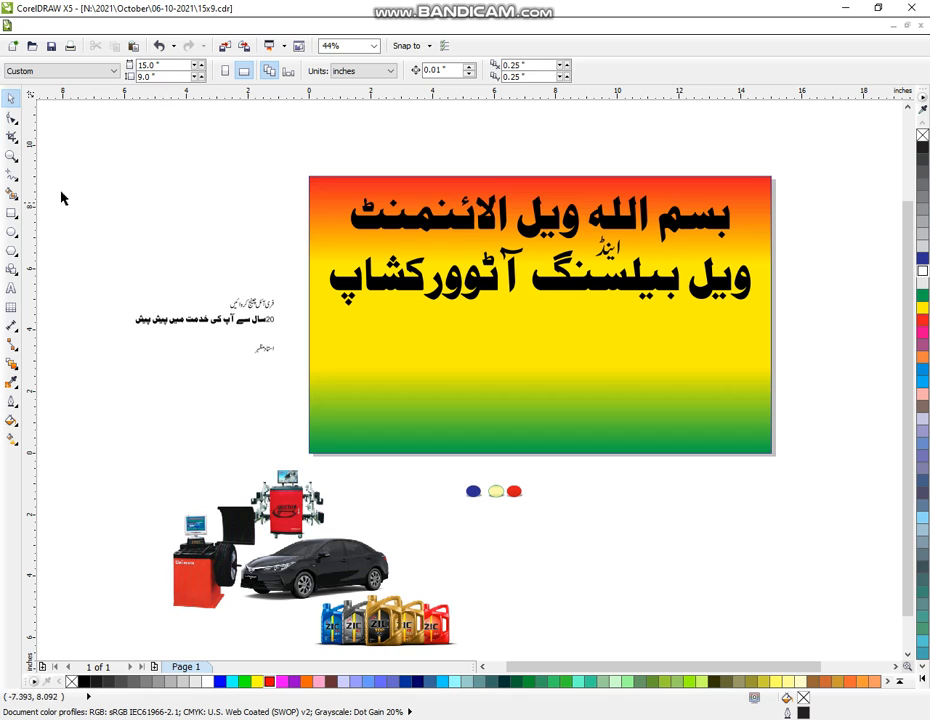
click(11, 155)
drag(538, 306, 812, 556)
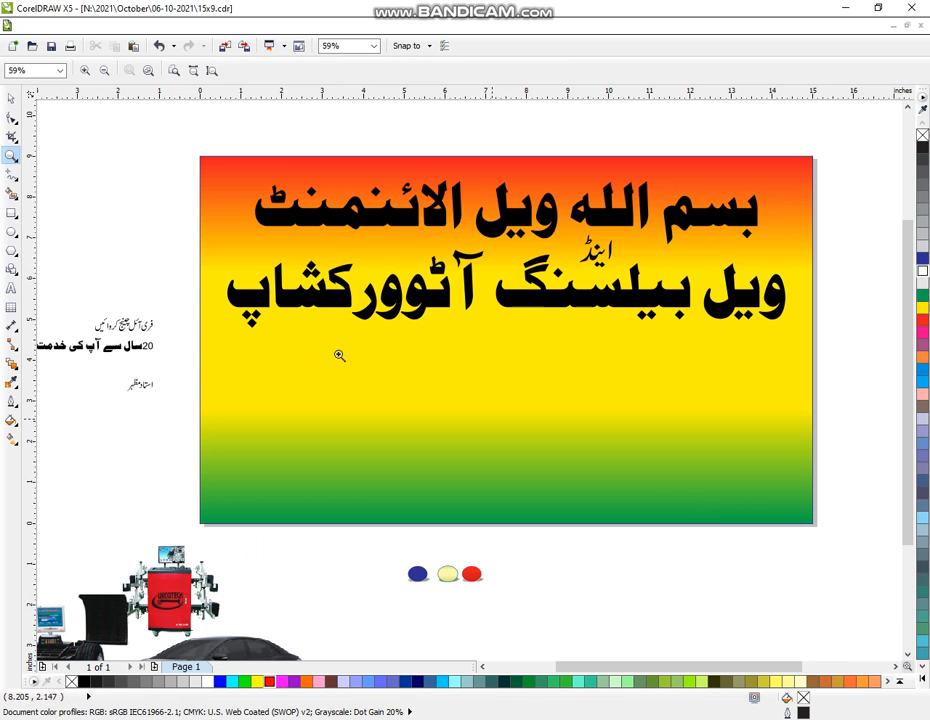
click(11, 98)
drag(166, 124, 832, 426)
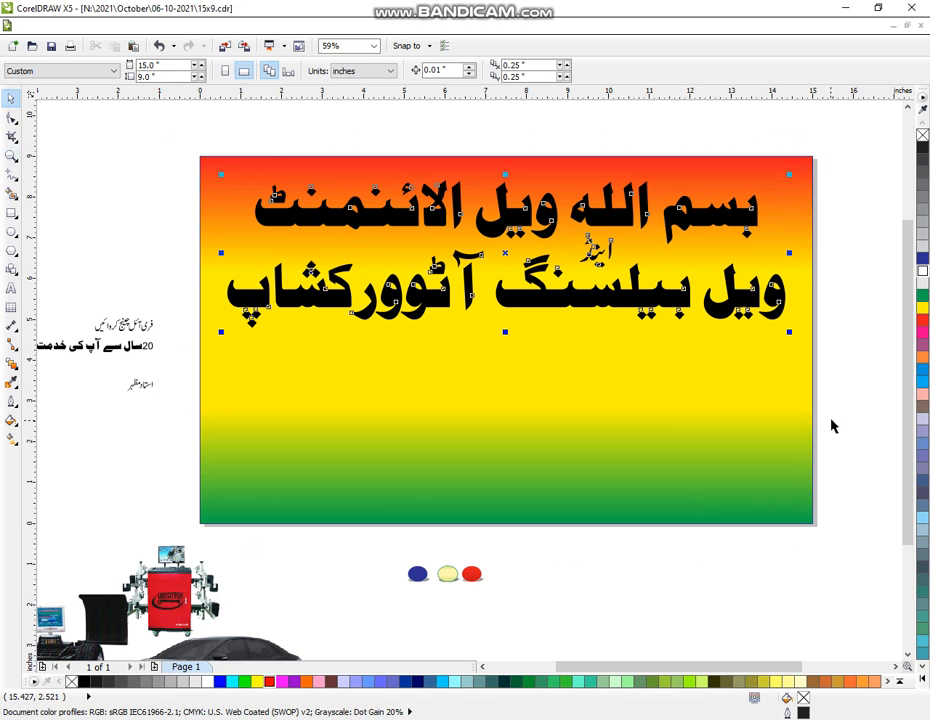
- Give the headline a 24 pt orange outline with round corners
click(11, 402)
click(30, 398)
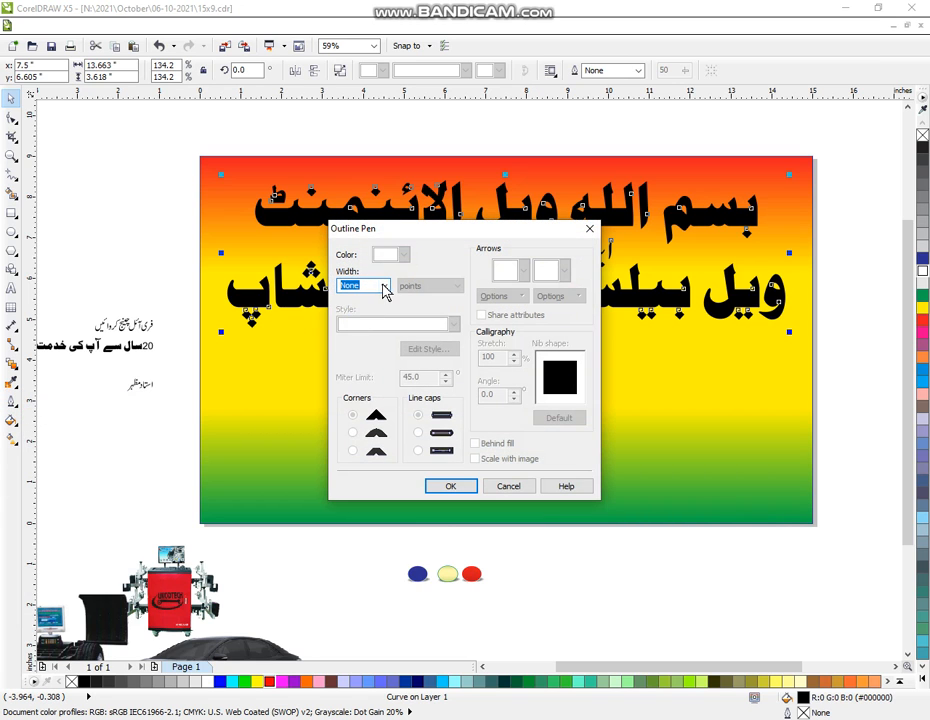
click(384, 287)
click(360, 421)
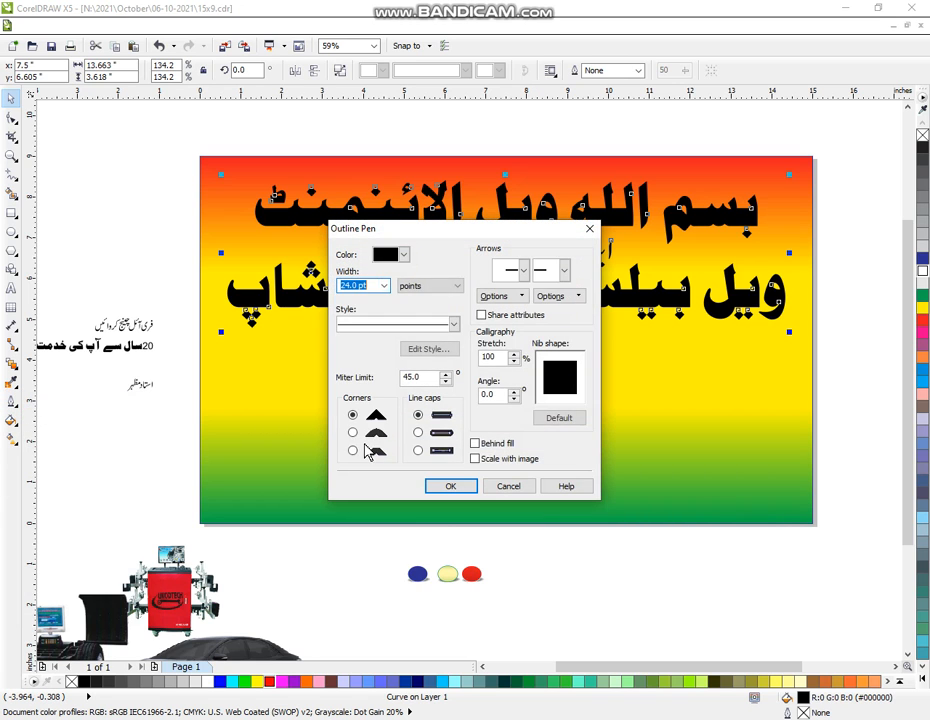
click(372, 433)
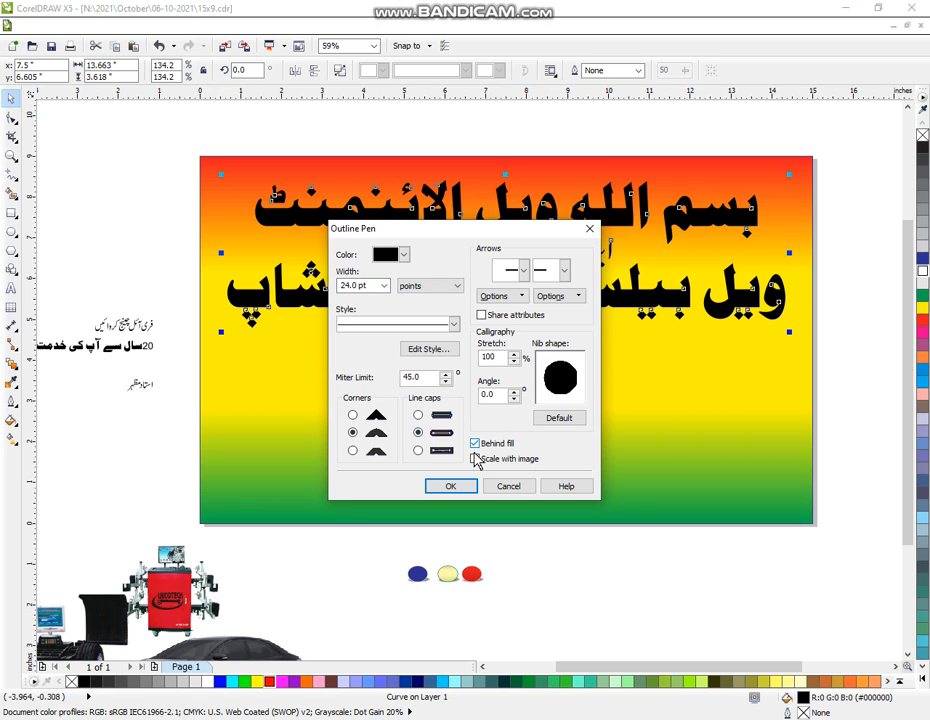
click(467, 489)
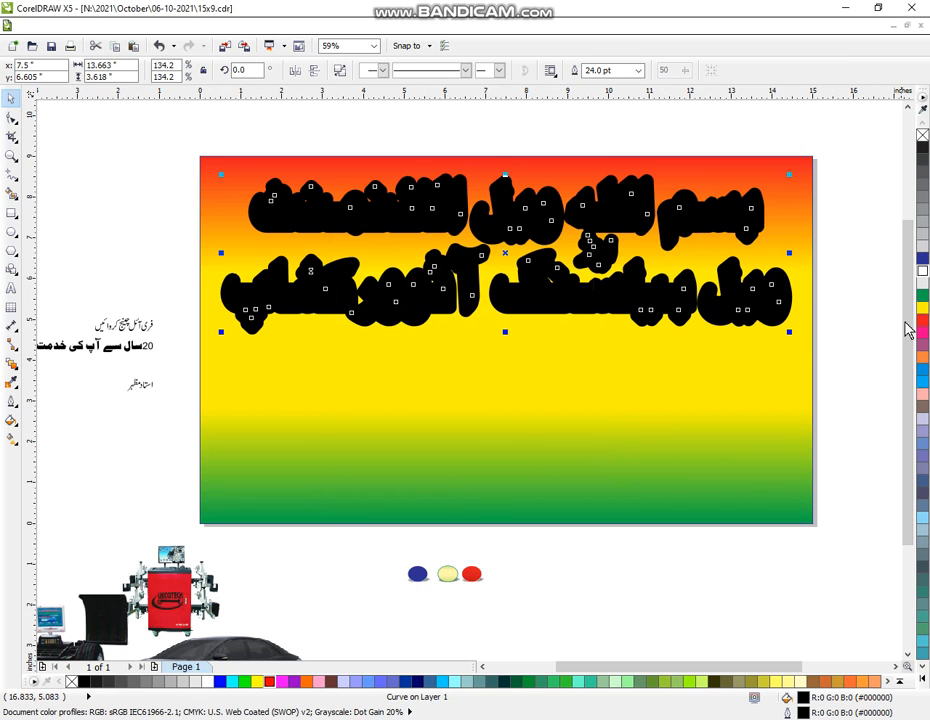
right_click(922, 358)
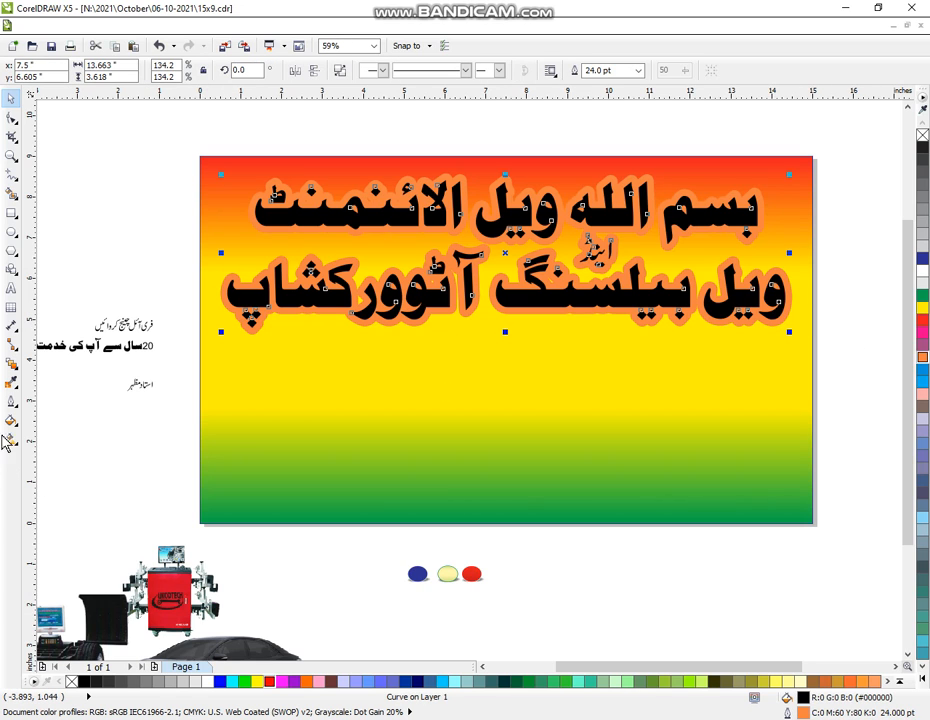
- Give the top copy a 12 pt white outline and blue fill, slightly offset from the orange layer
click(8, 402)
click(31, 402)
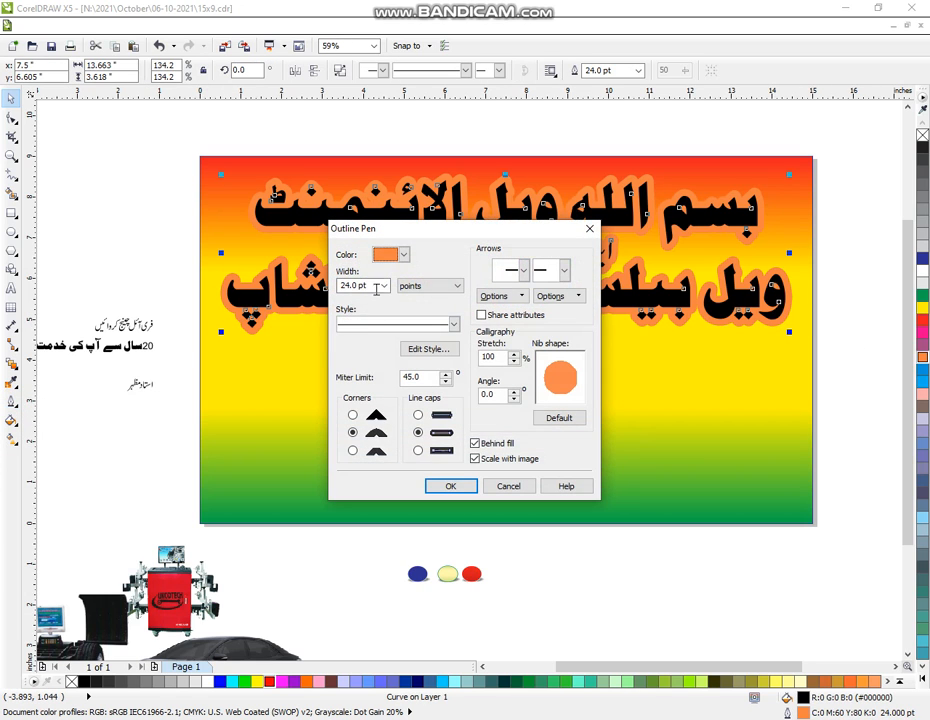
click(384, 286)
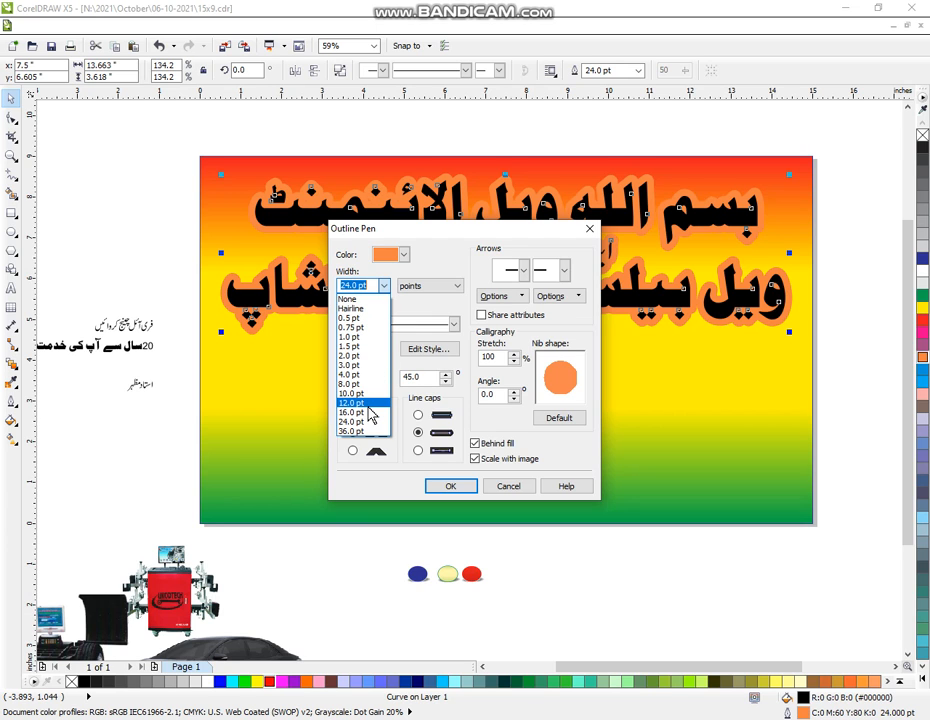
click(369, 404)
click(442, 486)
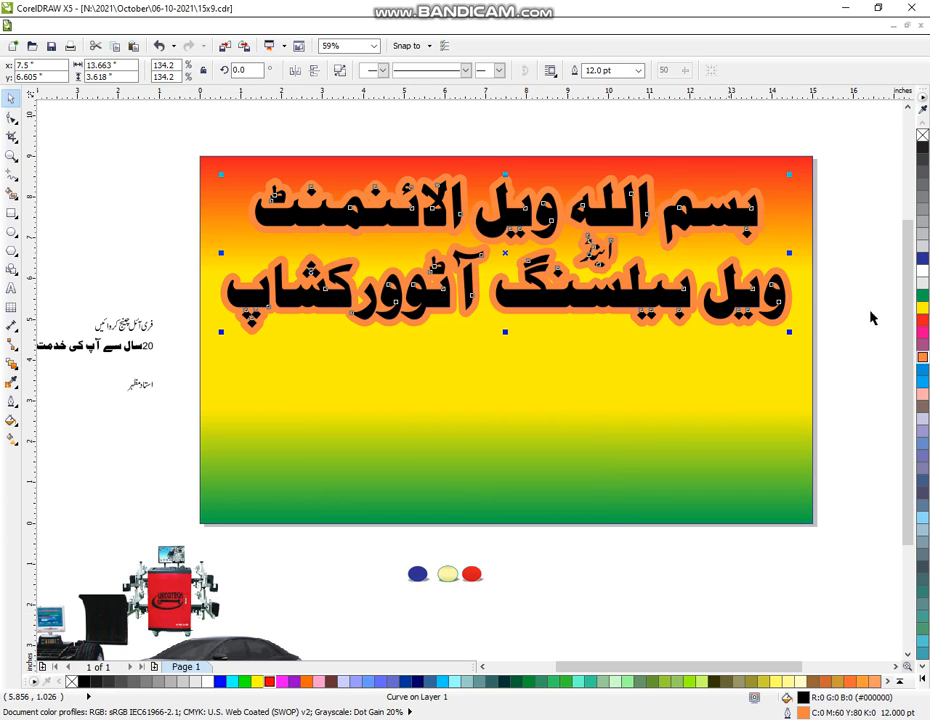
right_click(921, 271)
click(922, 258)
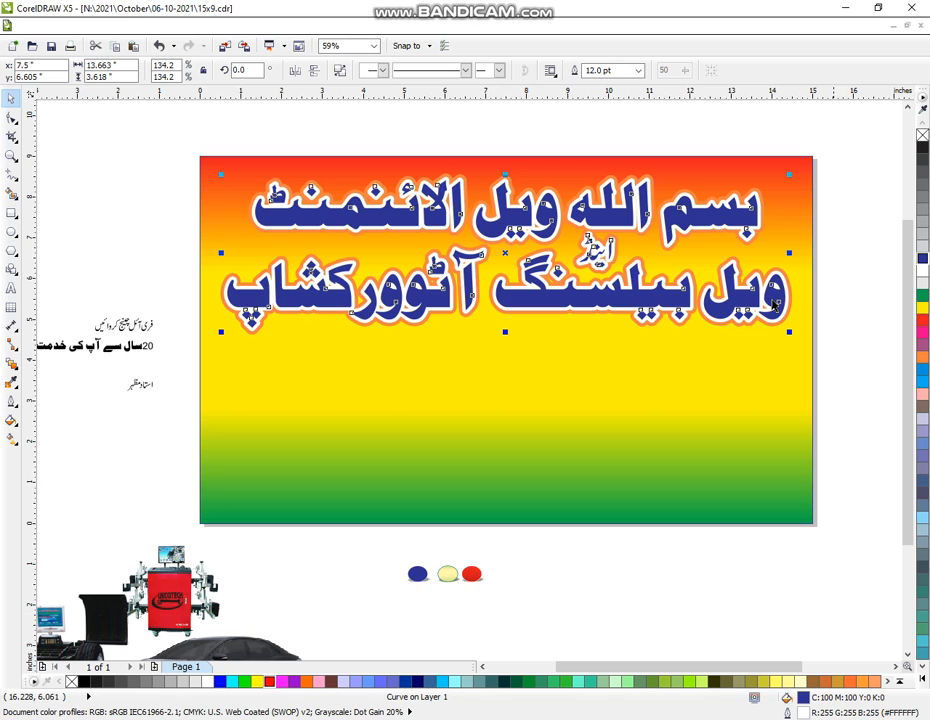
drag(657, 297, 654, 295)
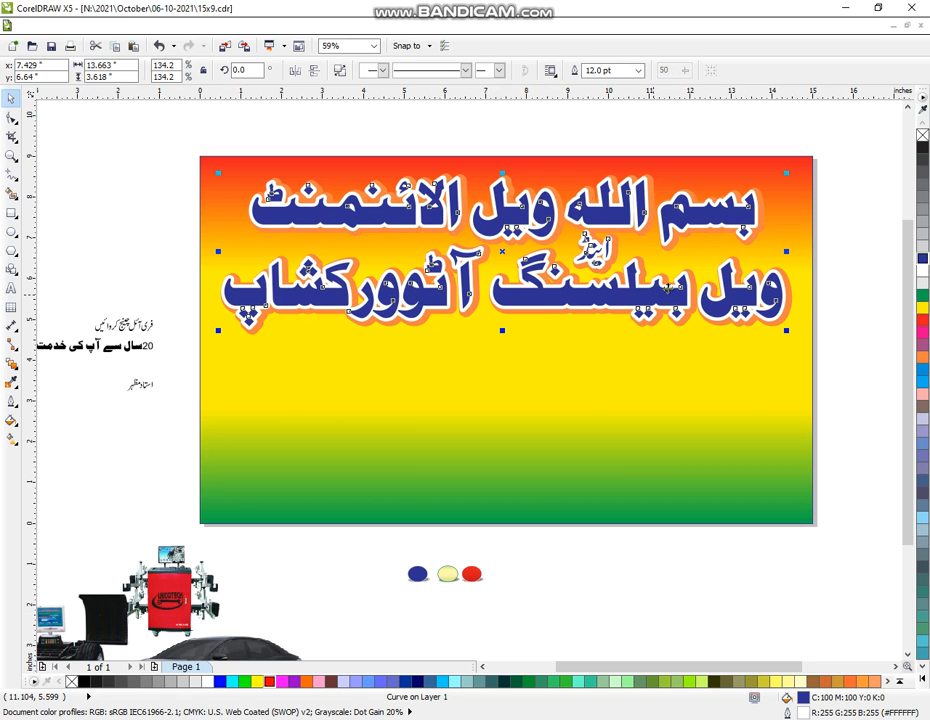
- Group the blue headline with its orange copy and centre the group horizontally on the banner
drag(180, 136, 830, 391)
key(ctrl+g)
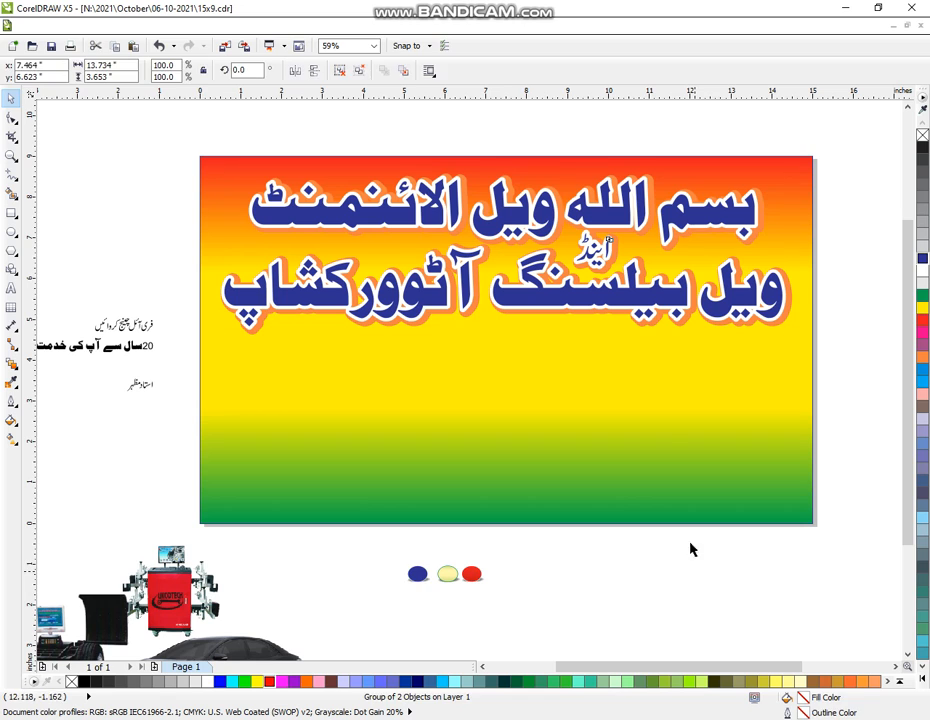
click(689, 549)
click(650, 378)
key(ctrl+u)
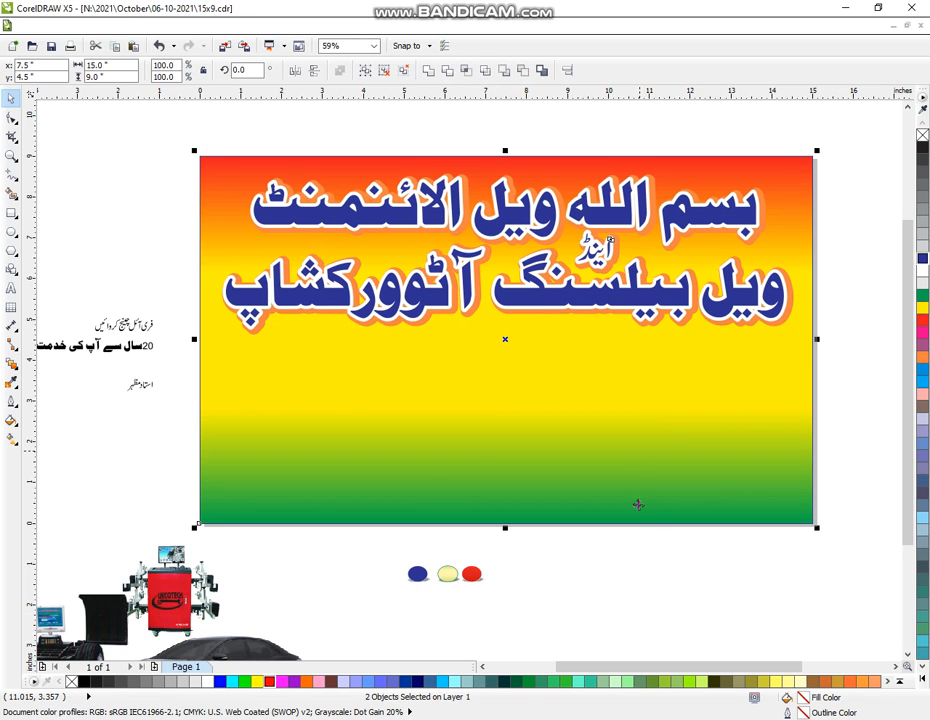
click(660, 581)
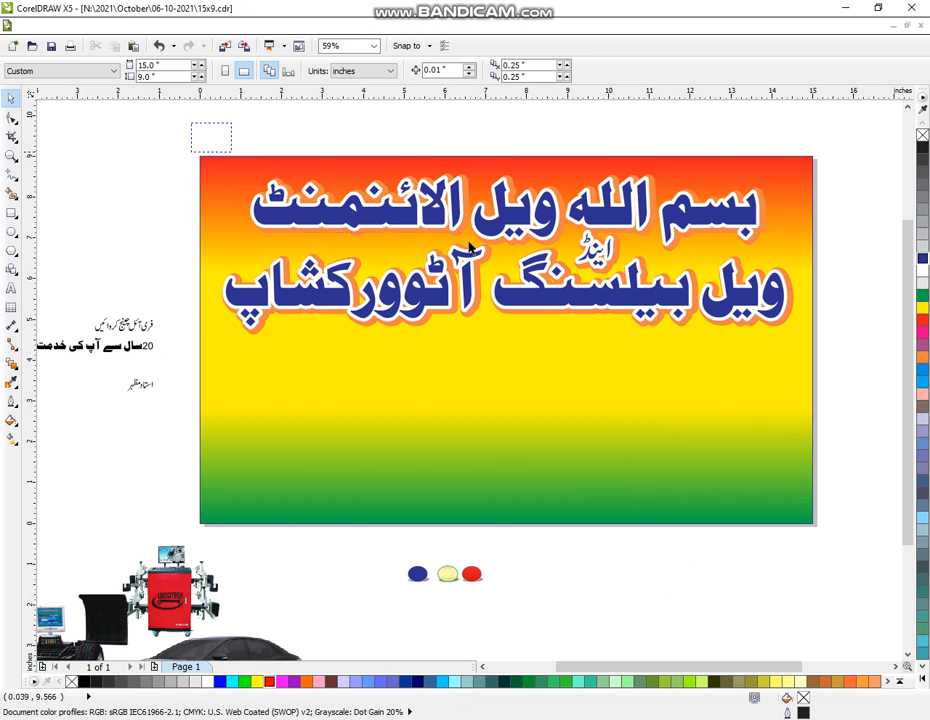
- Nudge the headline group down five steps with the Down arrow
drag(469, 247, 847, 402)
key(Down)
key(Down)
key(Down)
key(Down)
key(Down)
key(Down)
key(Down)
key(Down)
key(Down)
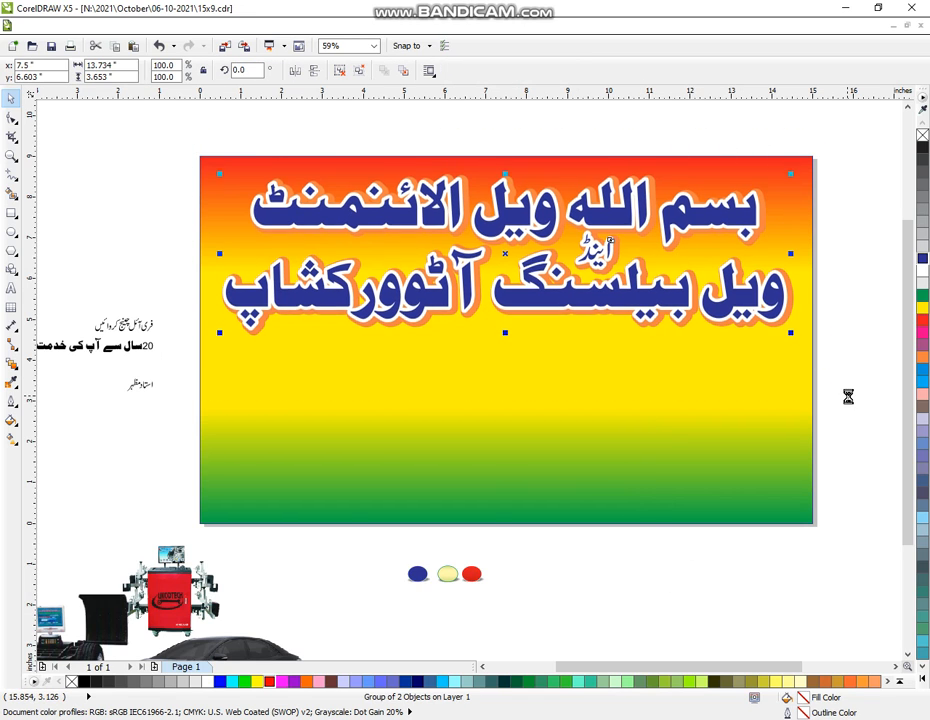
key(Down)
key(Down)
key(Down)
key(Down)
key(Down)
key(Down)
key(Down)
key(Down)
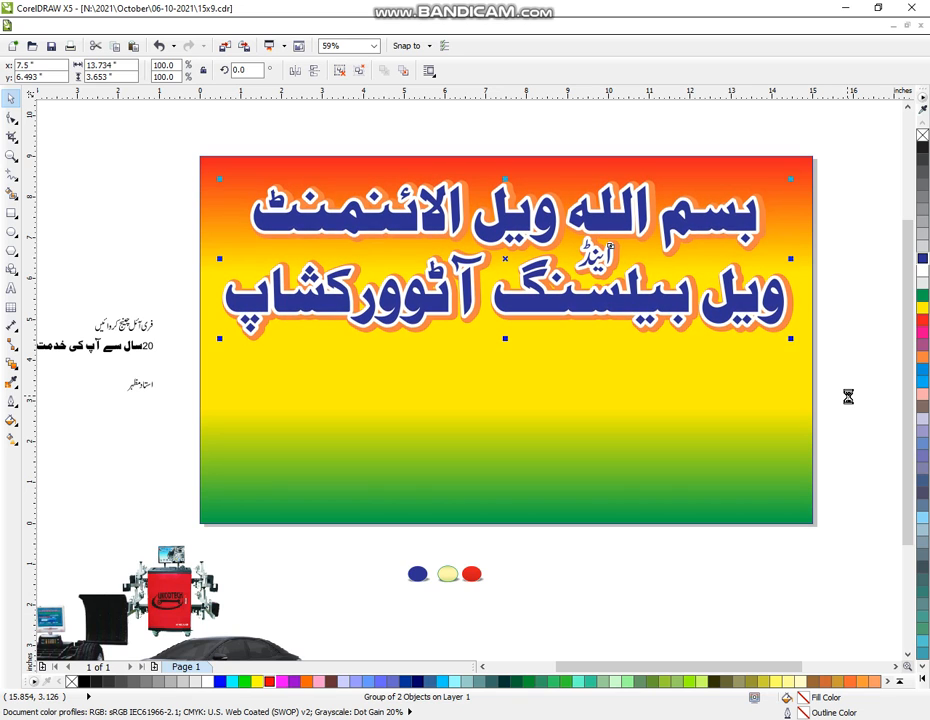
key(Down)
key(Down)
key(Down)
key(Down)
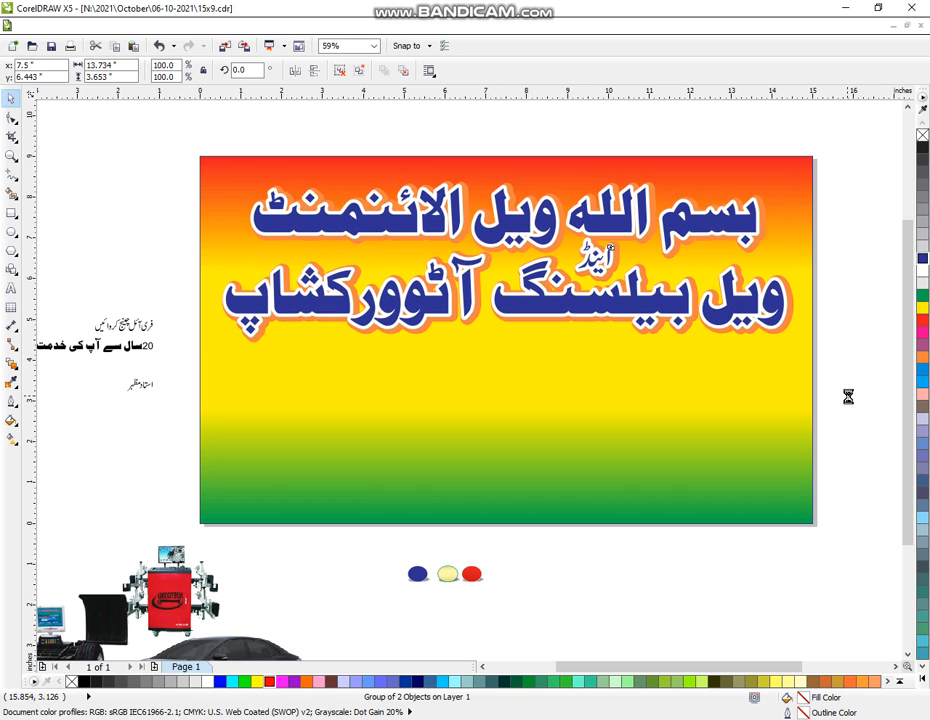
key(Down)
key(Down)
key(Down)
key(Down)
key(Down)
key(Down)
key(Down)
key(Down)
key(Down)
key(Down)
key(Down)
key(Down)
key(Down)
key(Down)
key(Down)
key(Down)
key(Down)
key(Down)
key(Down)
key(Down)
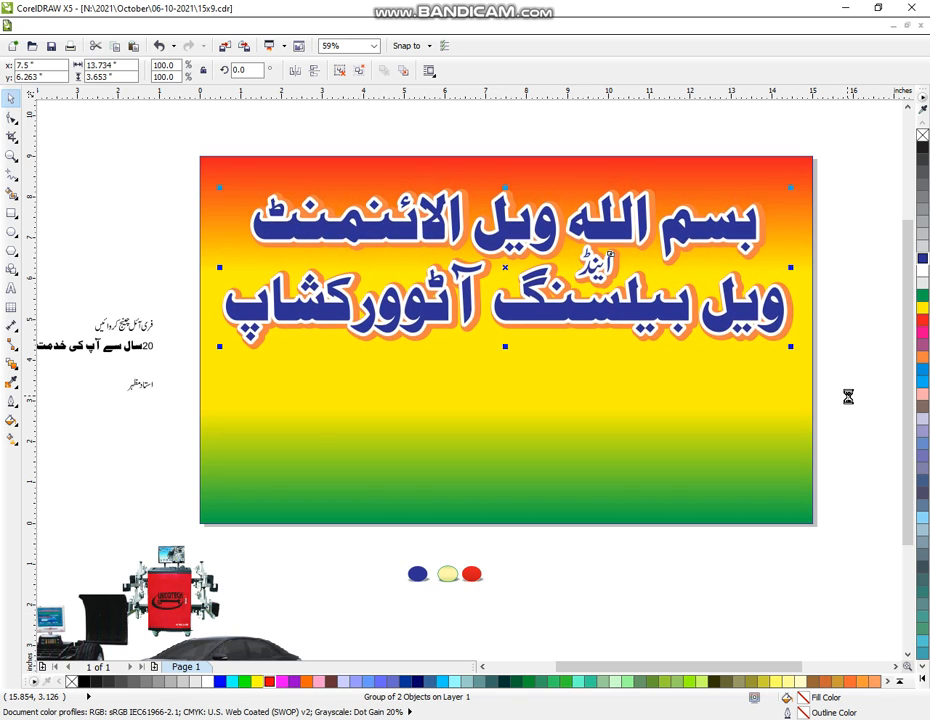
key(Down)
key(Down)
key(Down)
key(Down)
key(Down)
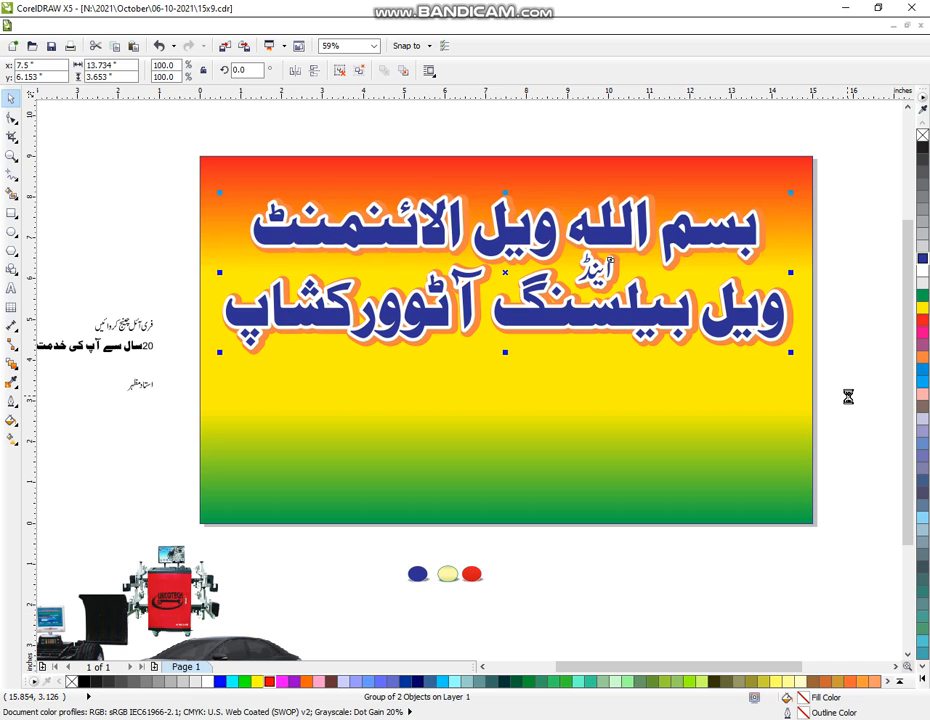
click(111, 242)
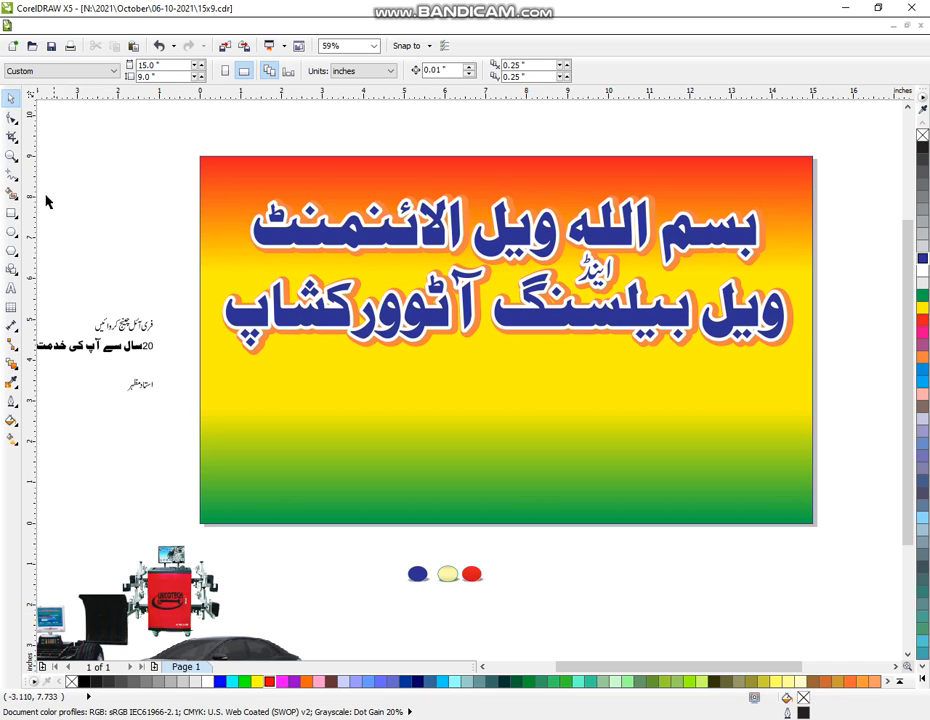
click(11, 213)
- Draw a long bar across the banner top, round its corners, fill it white and centre it
drag(281, 163, 690, 190)
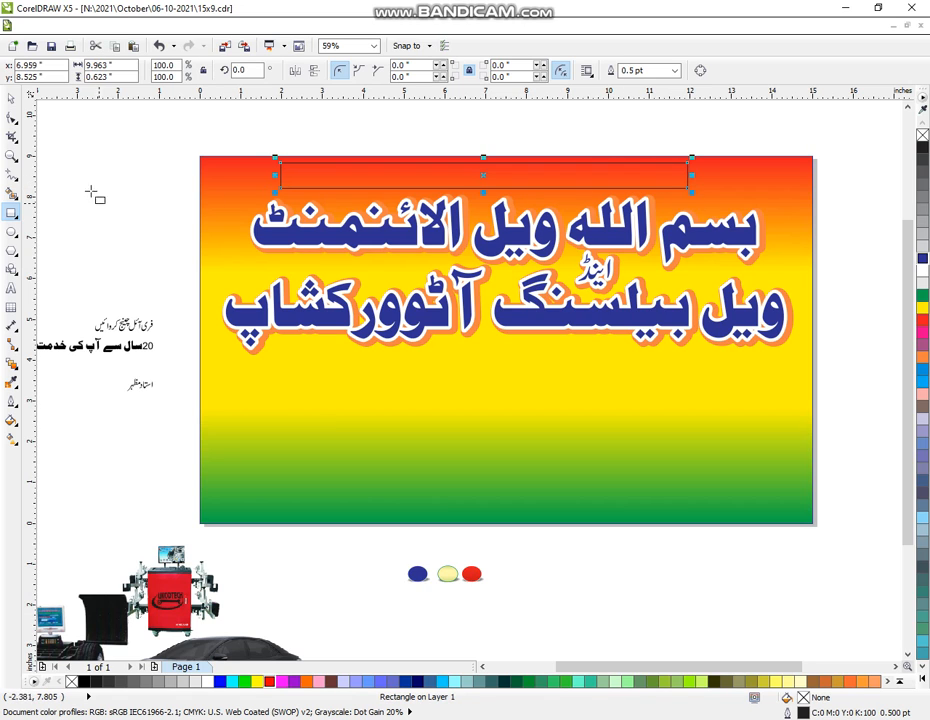
click(12, 118)
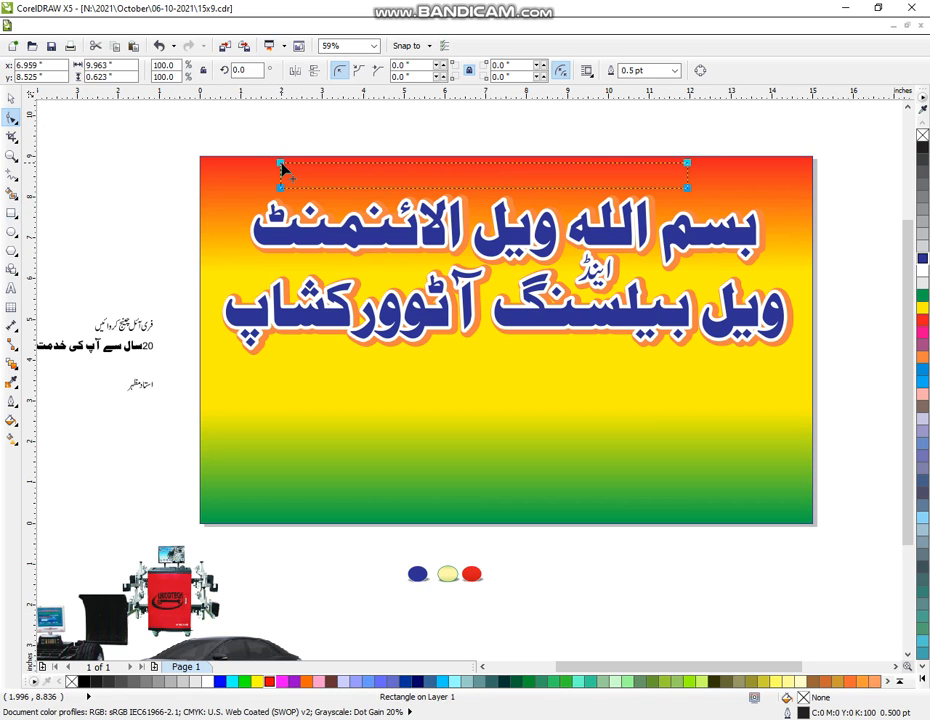
drag(282, 165, 290, 187)
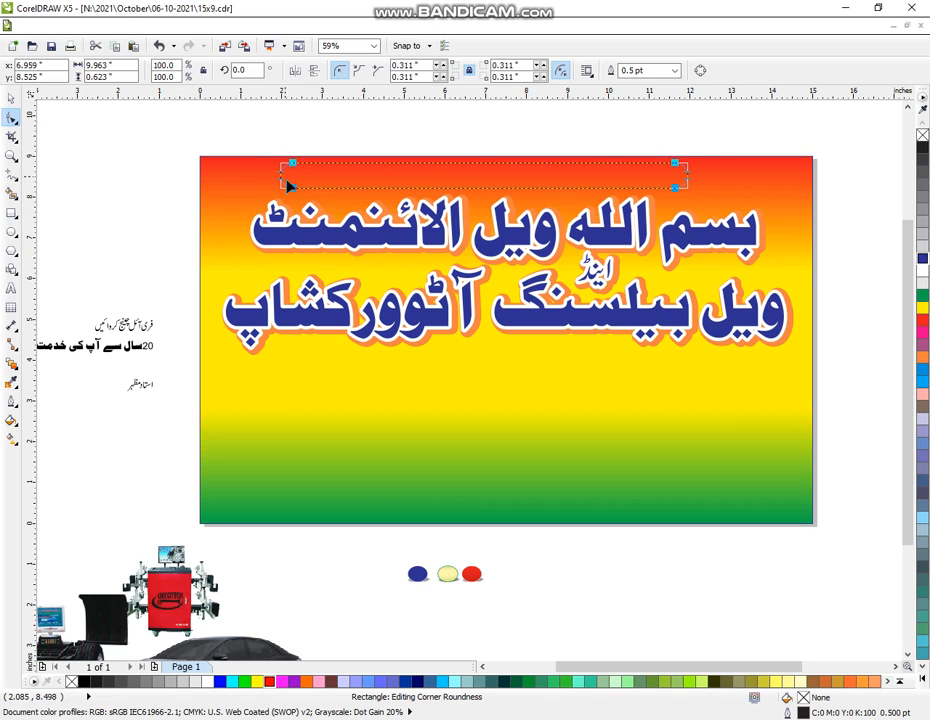
click(11, 98)
click(924, 272)
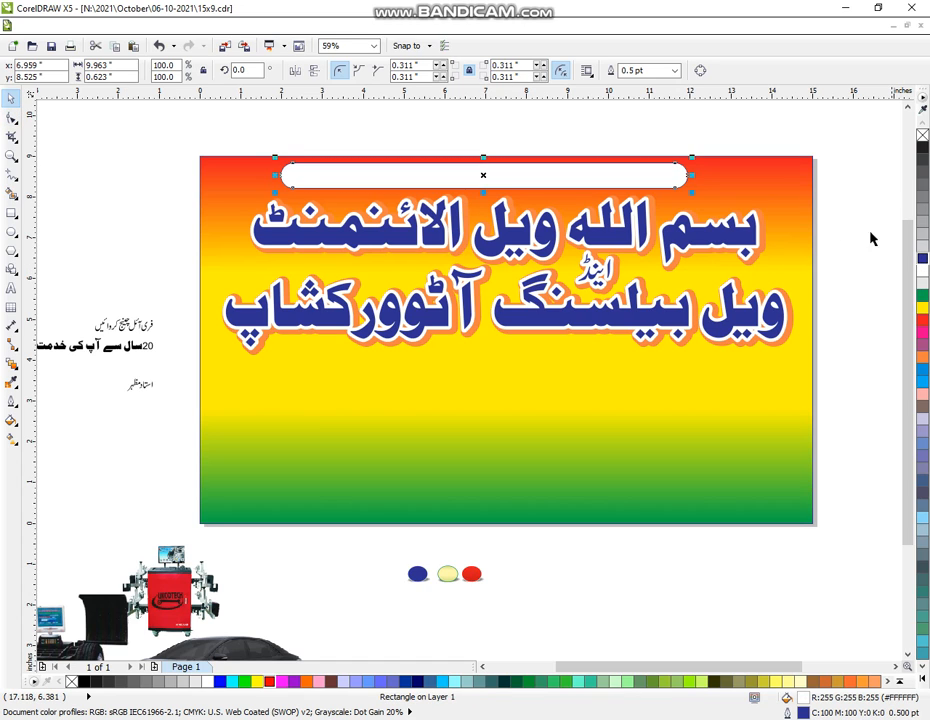
click(870, 237)
click(734, 182)
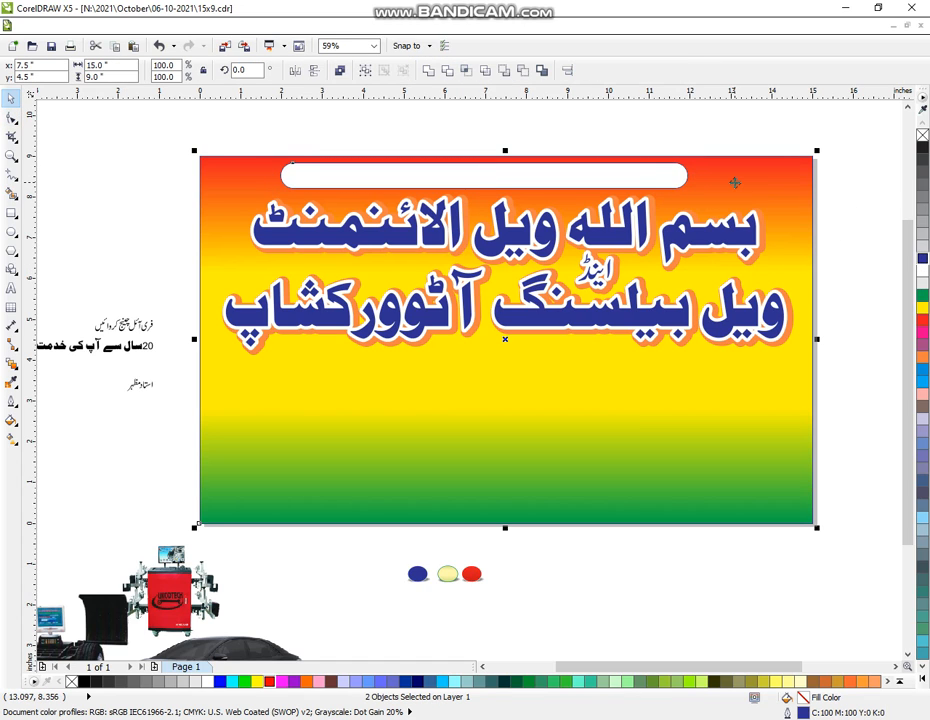
key(c)
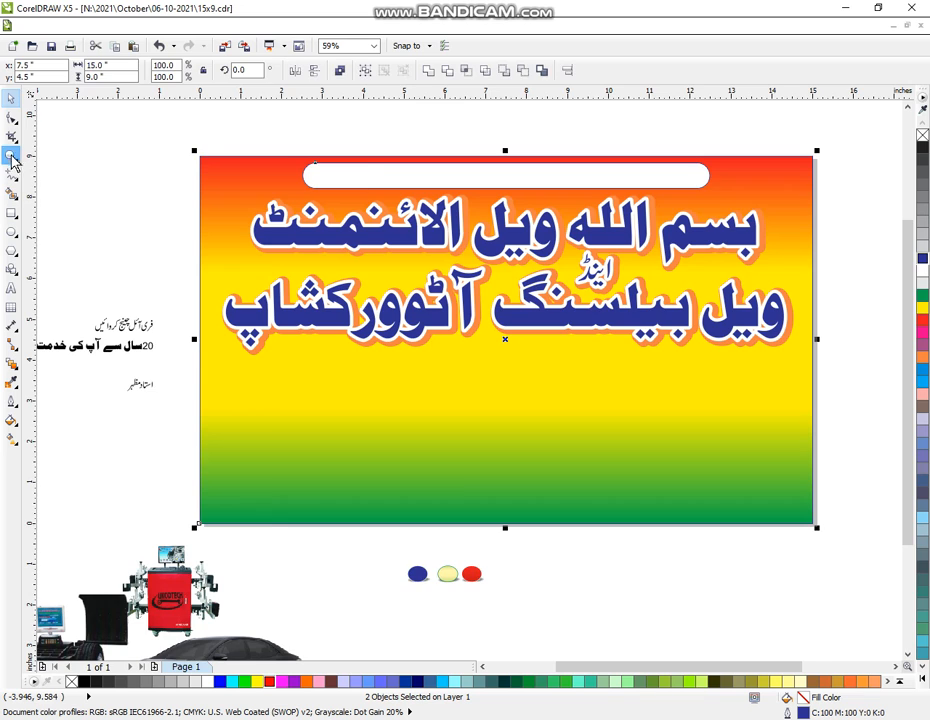
- Zoom in on the loose Urdu tagline beside the banner
double_click(12, 157)
drag(106, 268, 473, 423)
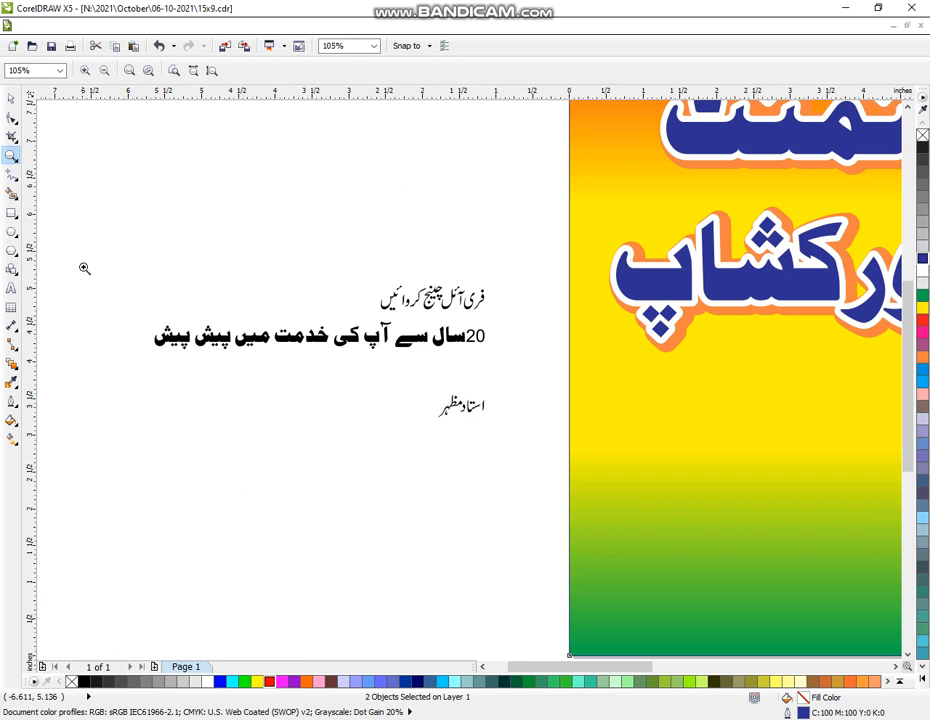
drag(110, 264, 540, 462)
click(10, 99)
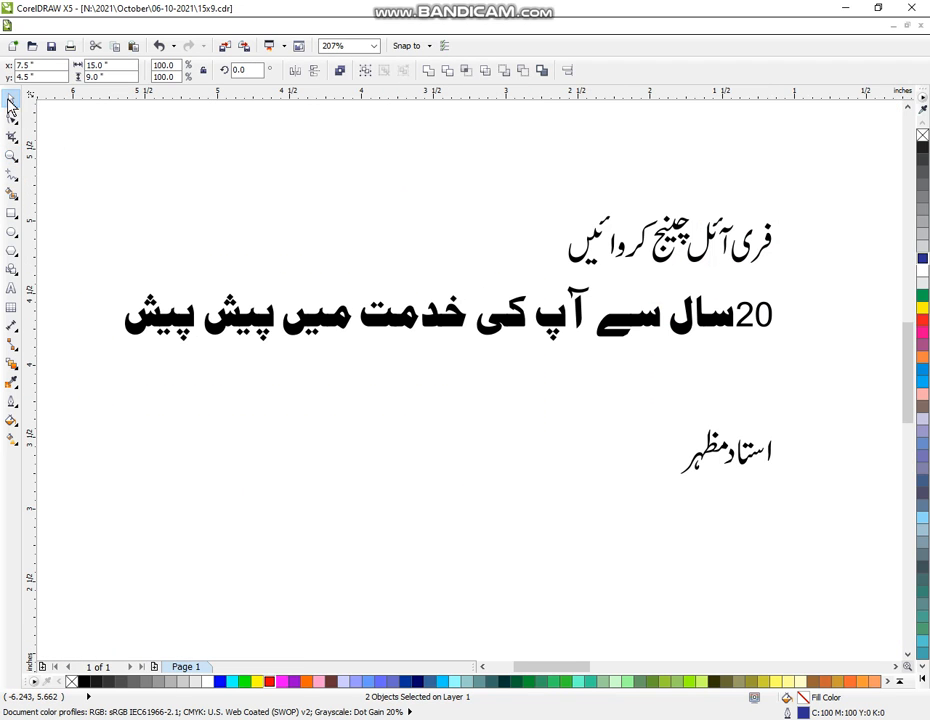
click(507, 440)
- Replace the tagline's old 20 with a newly typed '20' in Arial Black
click(736, 335)
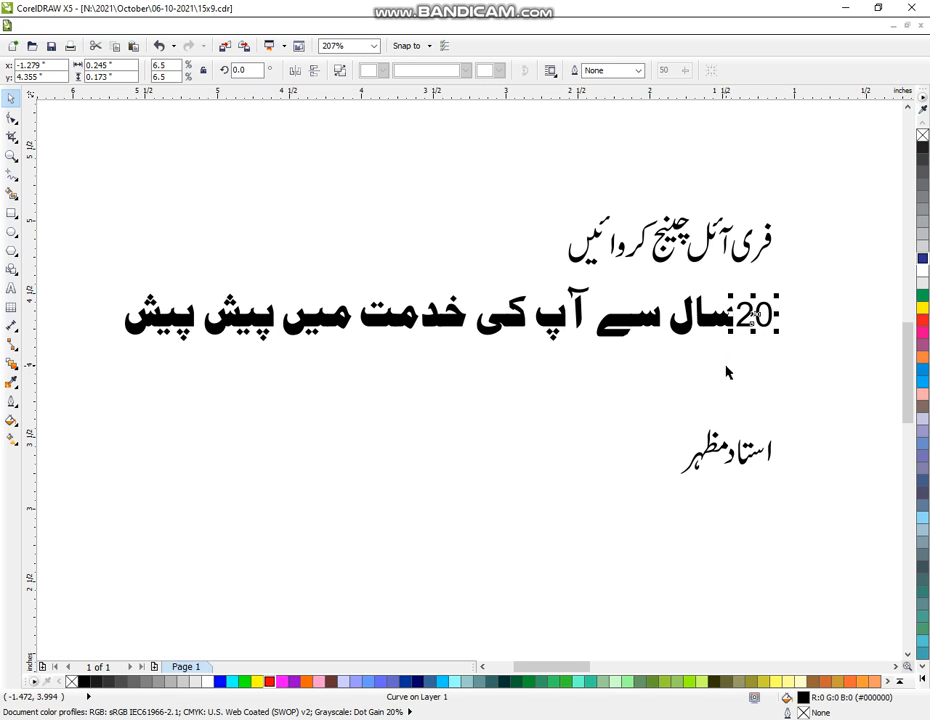
key(Delete)
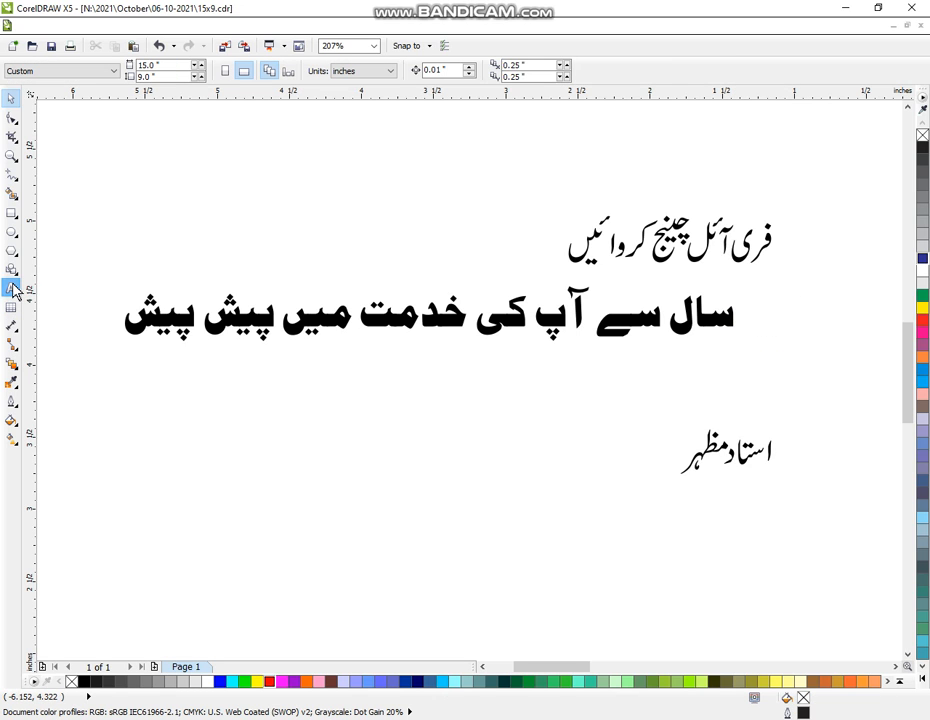
click(12, 289)
click(139, 447)
text(20)
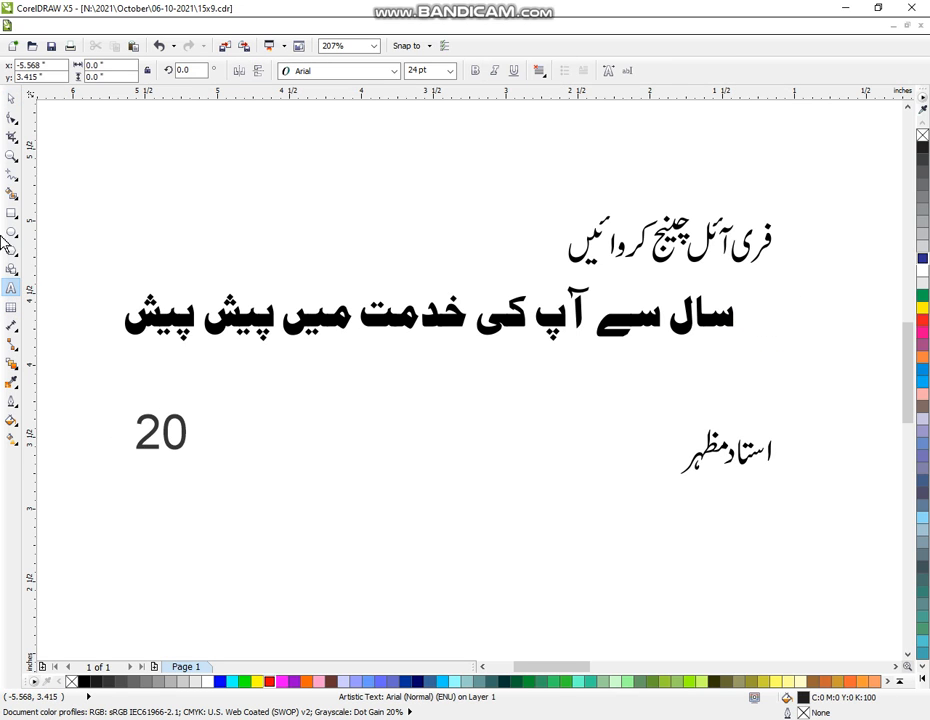
click(10, 98)
click(364, 71)
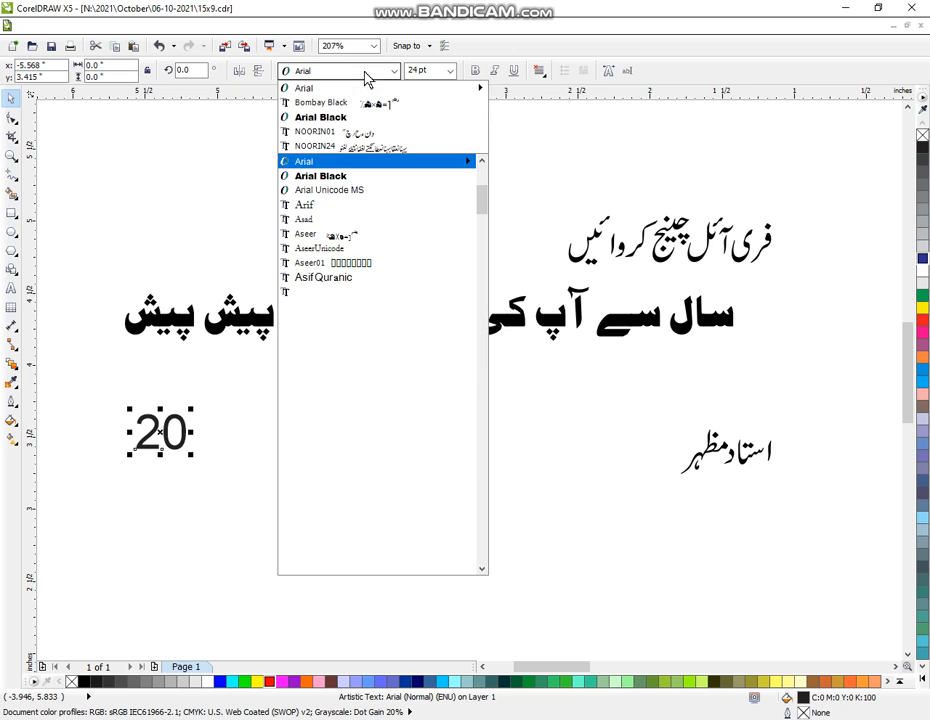
click(358, 117)
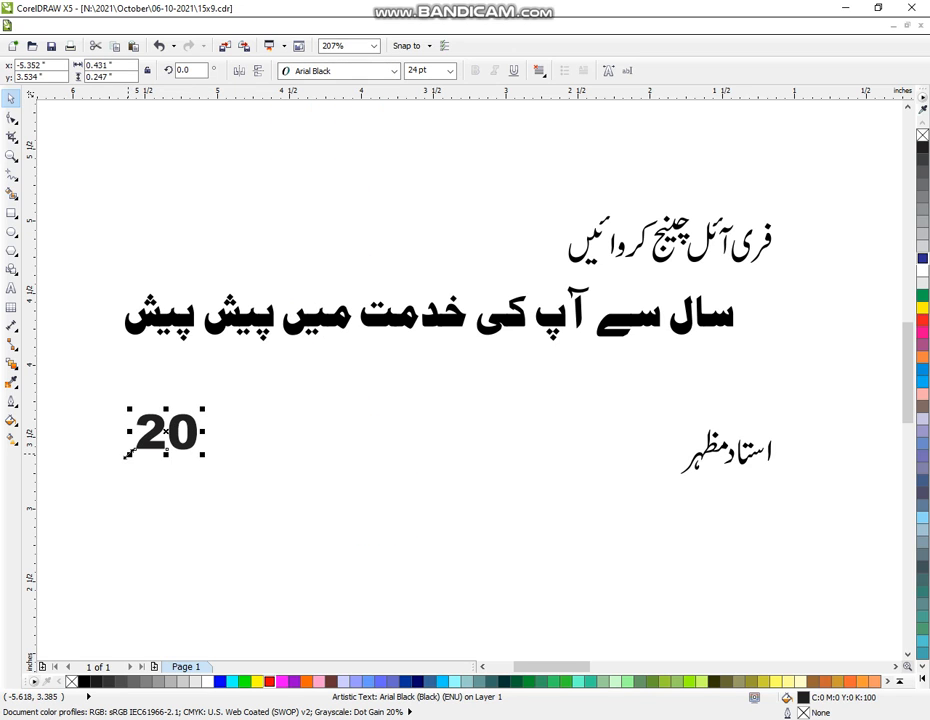
- Shrink the 20, place it at the tagline's start, and group the whole line
drag(126, 454, 352, 391)
click(180, 433)
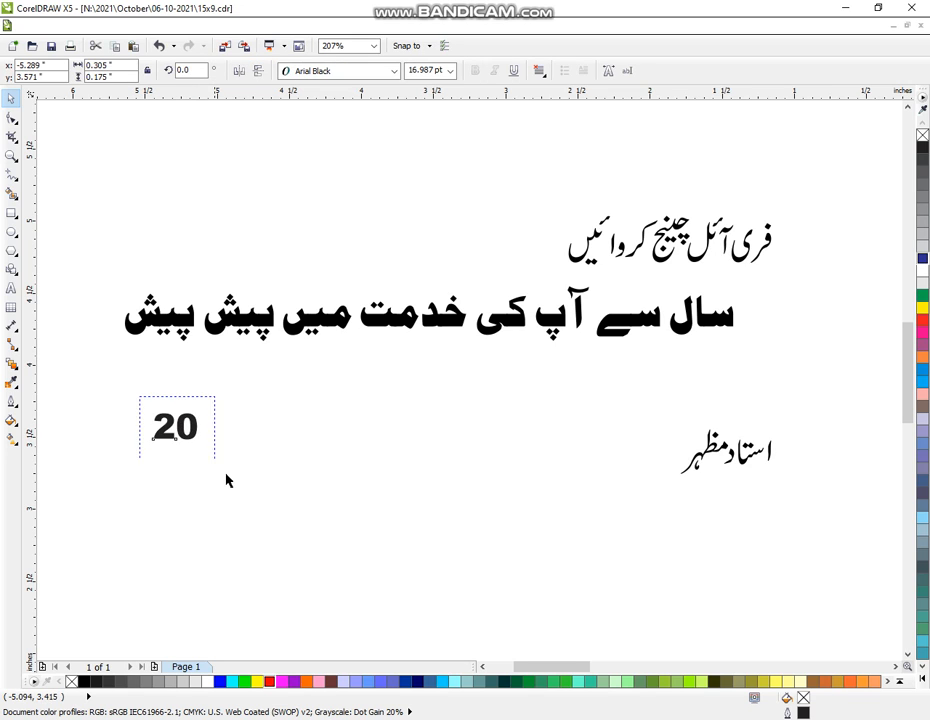
click(174, 430)
click(133, 380)
drag(133, 380, 230, 456)
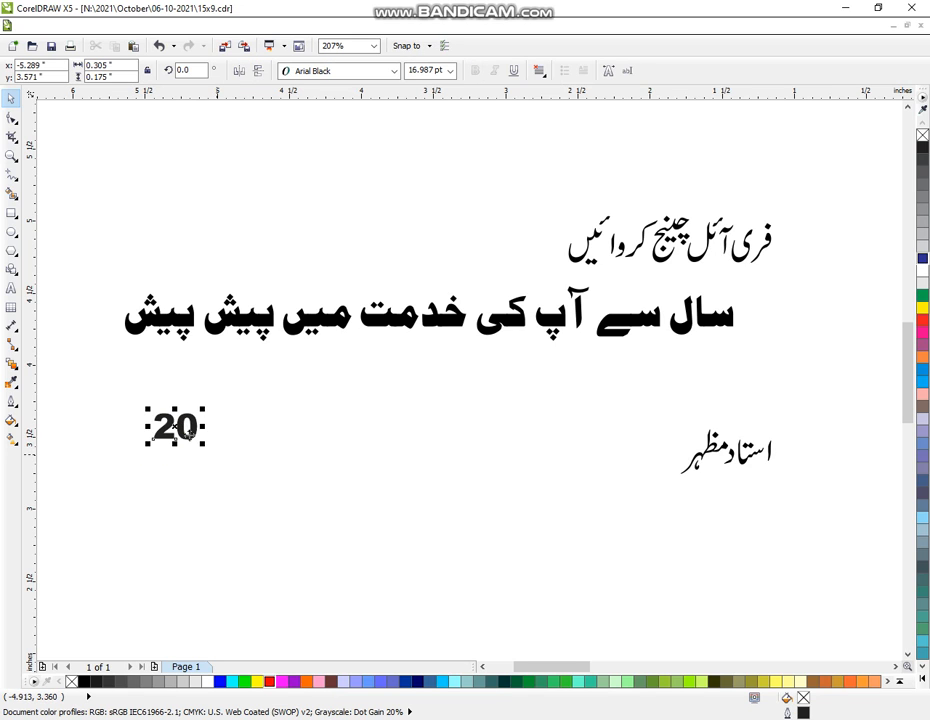
drag(175, 428, 762, 316)
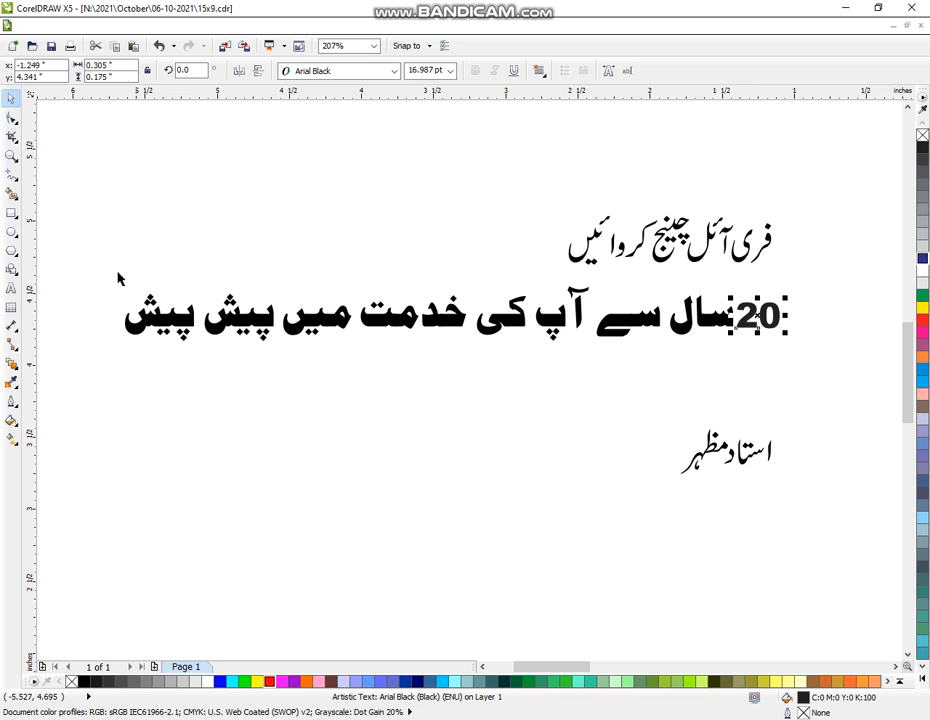
drag(87, 291, 772, 326)
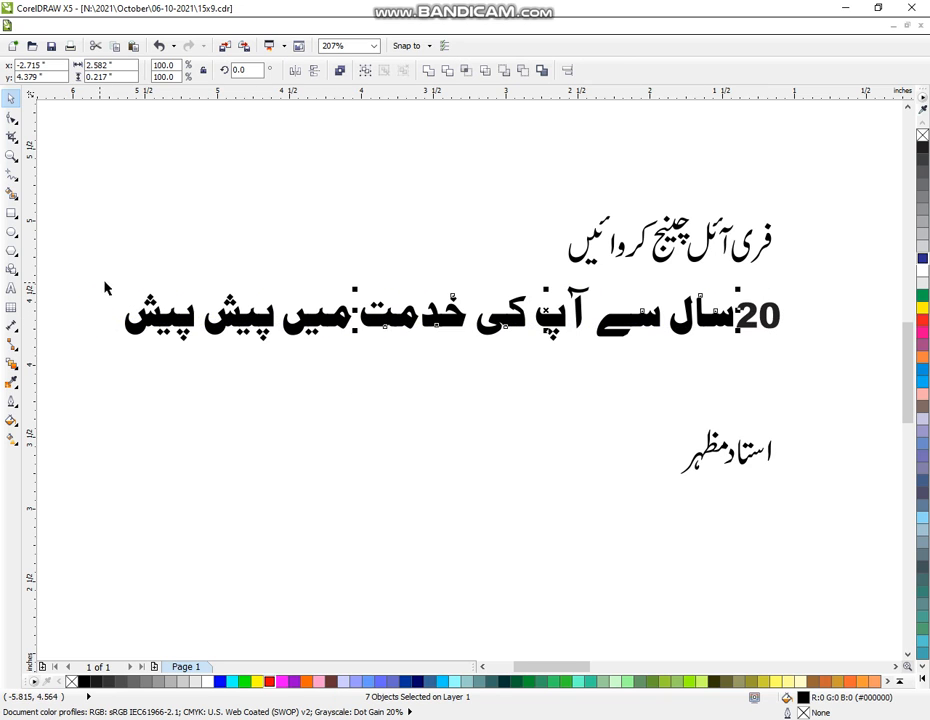
drag(106, 288, 805, 400)
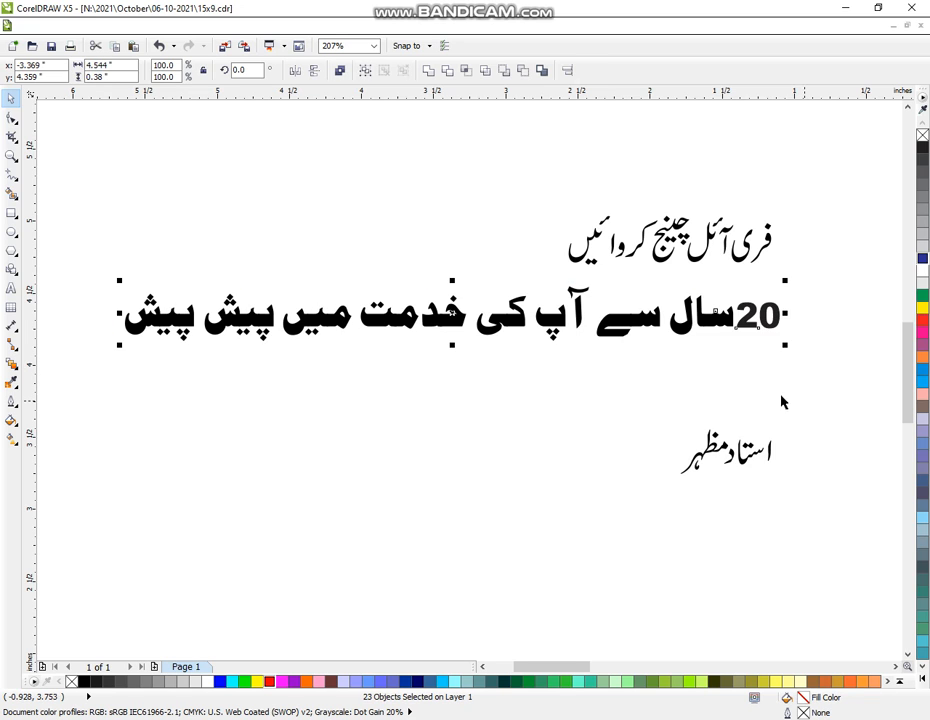
key(ctrl+g)
- Move the grouped tagline into the white top bar and colour it black
click(9, 157)
right_click(434, 312)
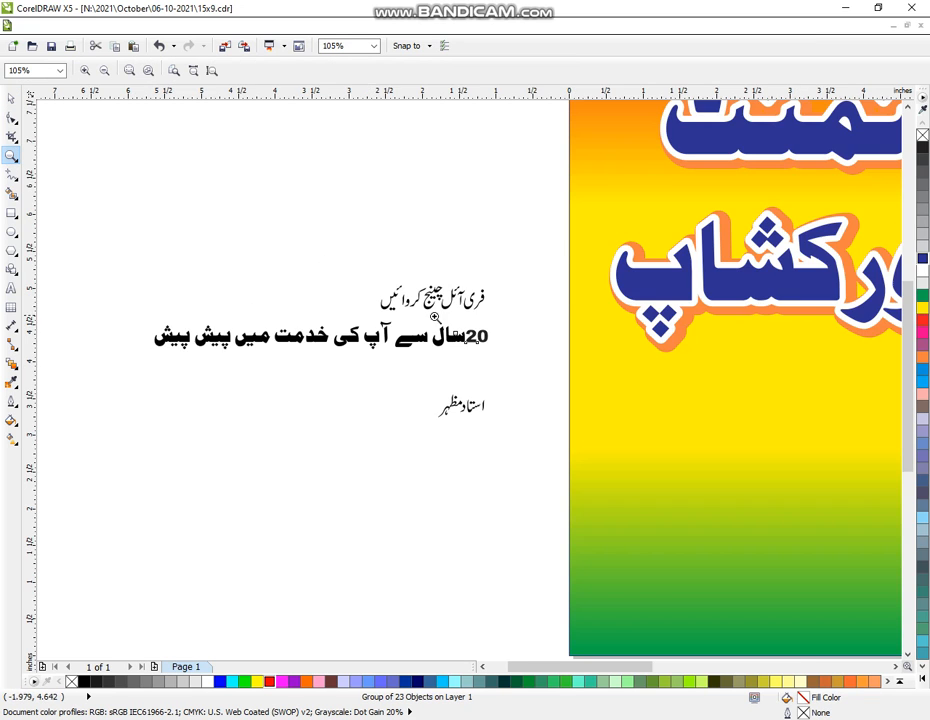
right_click(510, 350)
drag(127, 135, 835, 510)
click(11, 98)
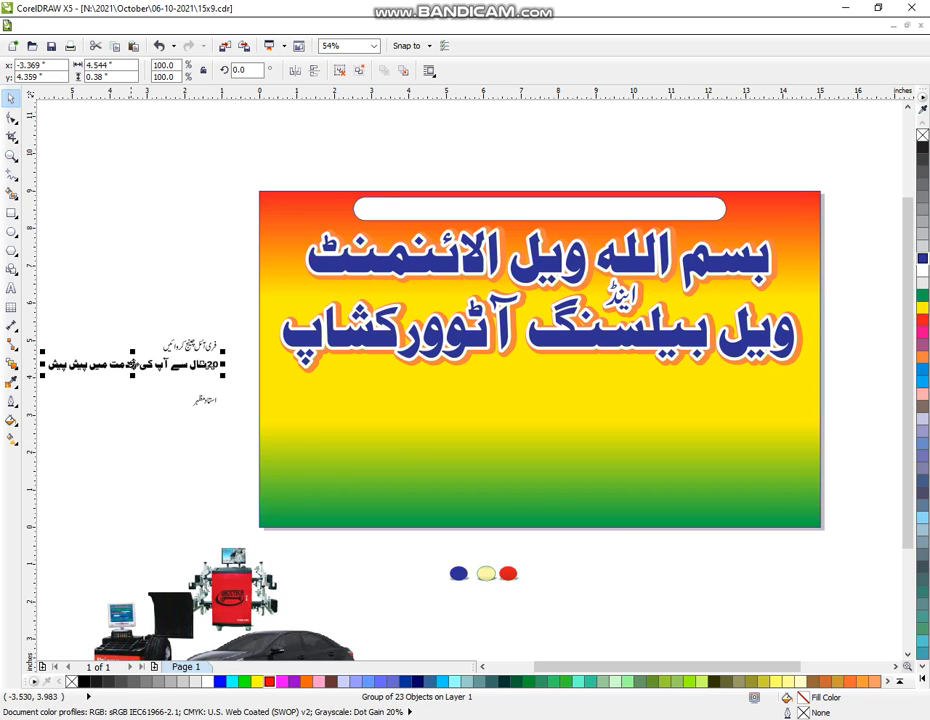
drag(127, 375, 558, 211)
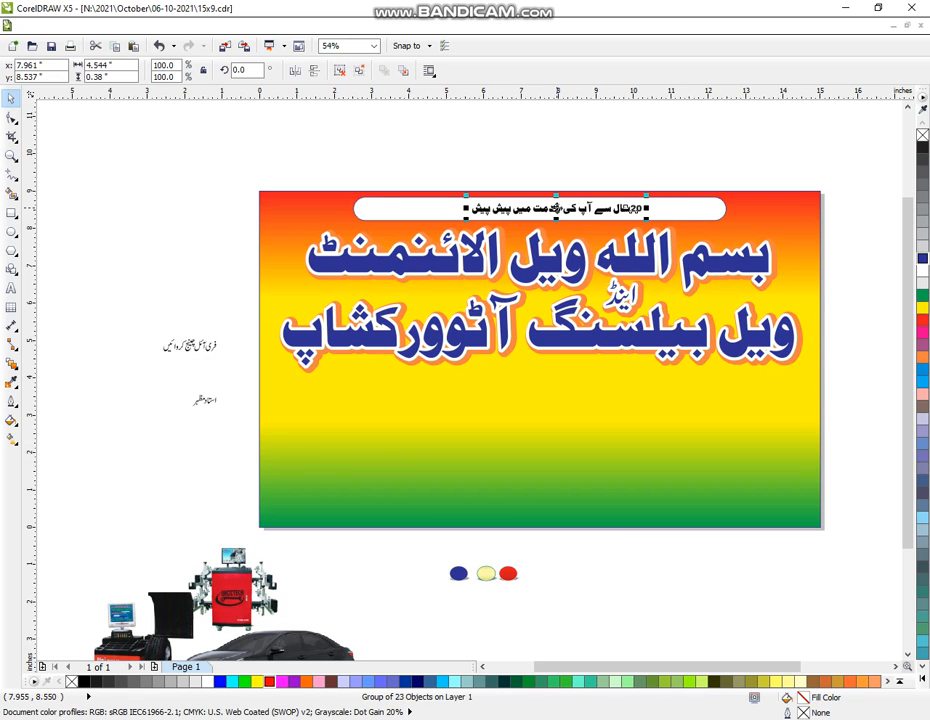
click(922, 683)
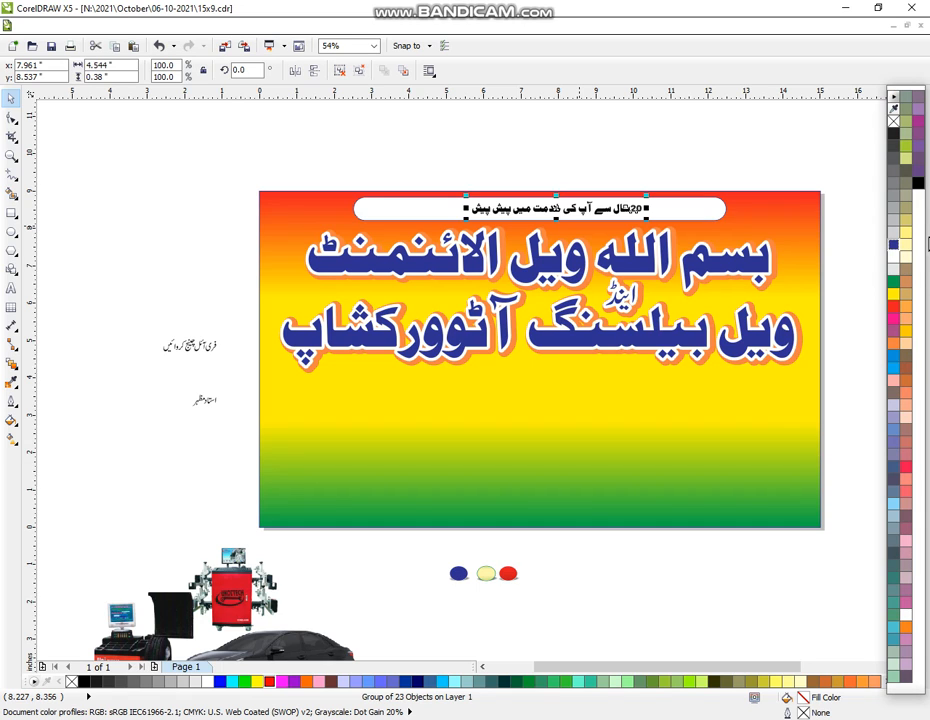
click(918, 184)
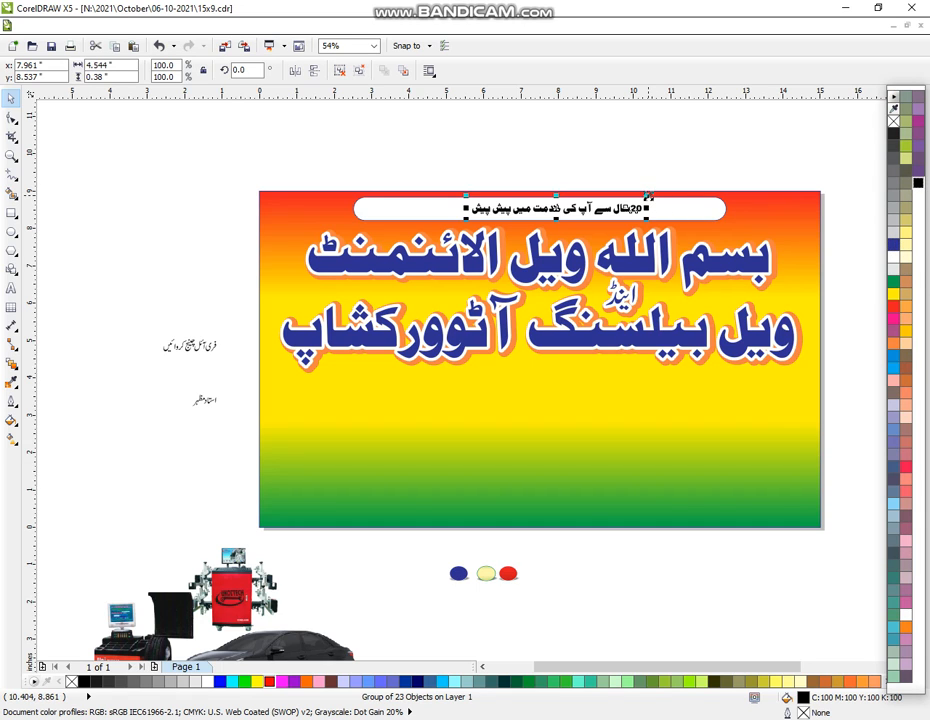
- Enlarge the tagline, centre it in the bar, and narrow the bar to about 7.56 inches
drag(648, 195, 688, 186)
shift+click(704, 210)
key(e)
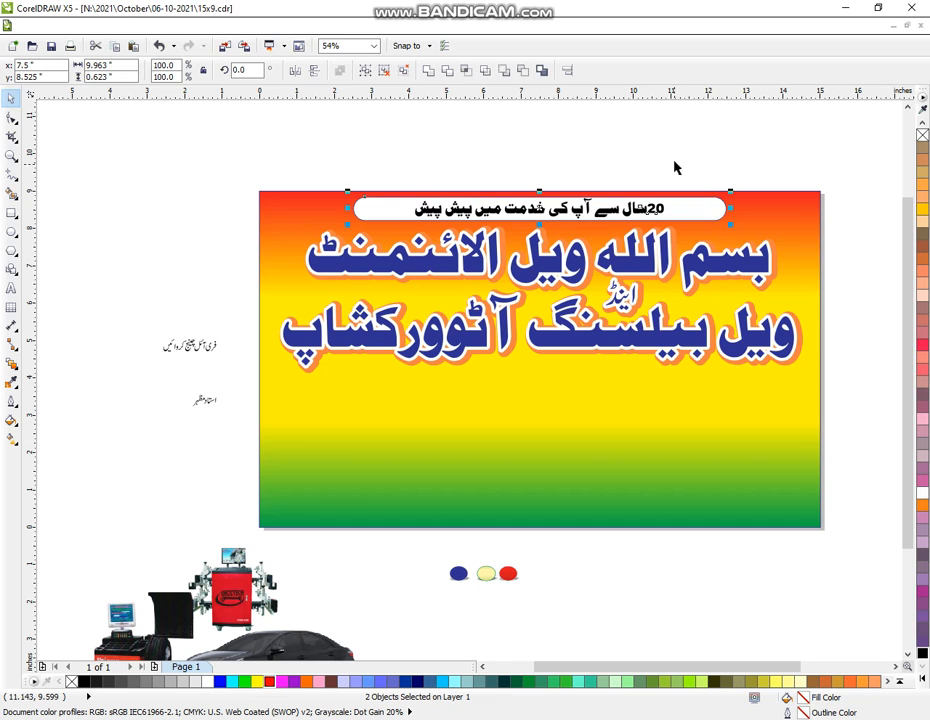
click(668, 145)
click(704, 210)
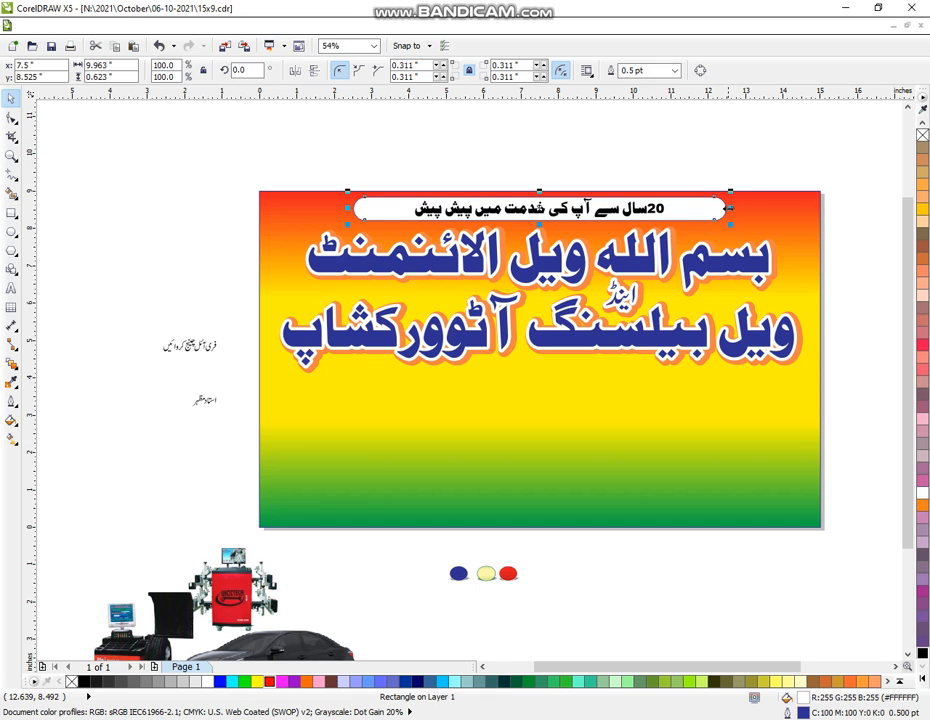
drag(727, 208, 654, 174)
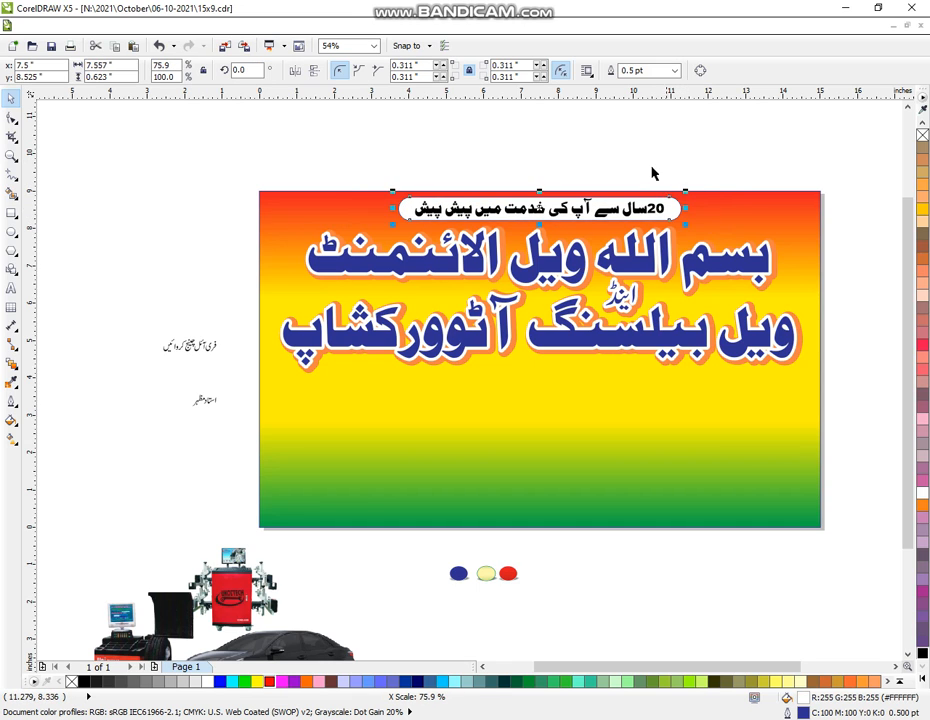
click(672, 188)
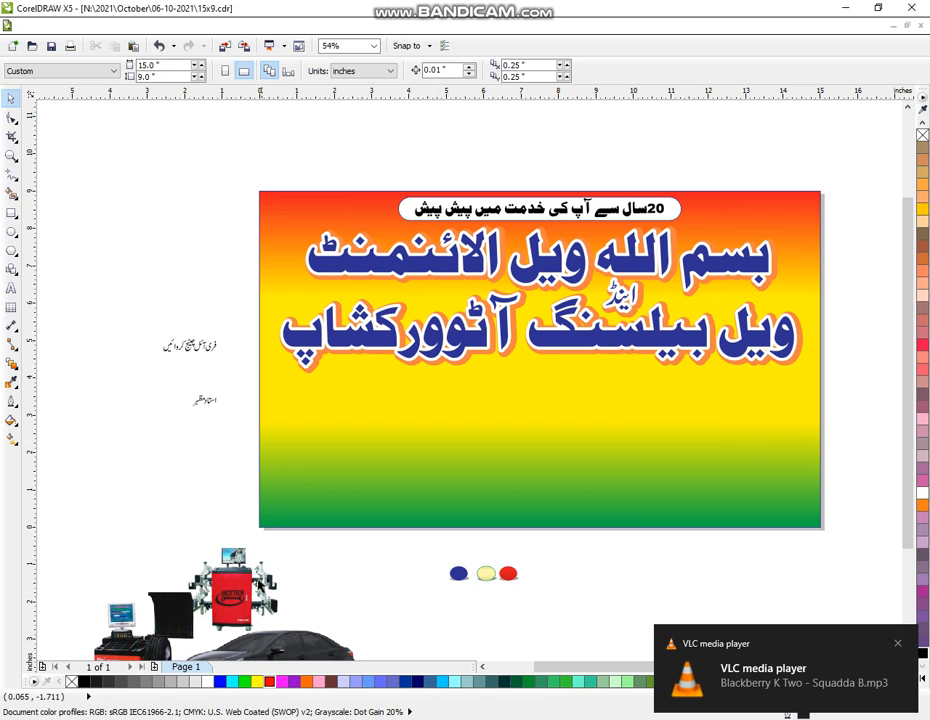
- Place the oil bottles image on the banner's centre and enlarge it
click(11, 157)
scroll(470, 384, down, 1)
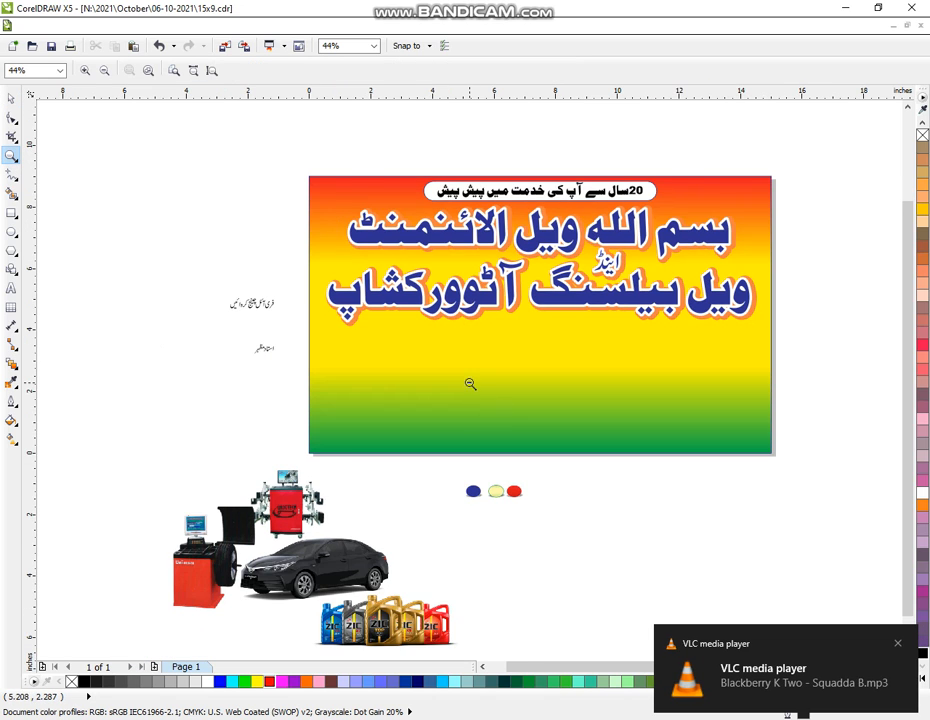
scroll(203, 201, down, 1)
scroll(452, 435, up, 1)
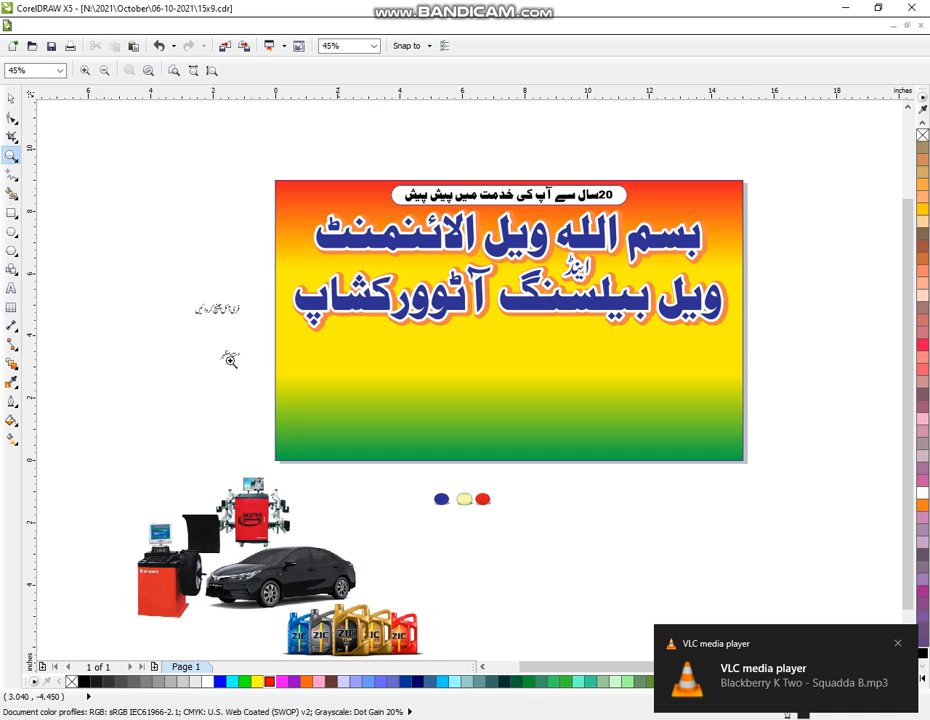
click(12, 99)
drag(389, 653, 532, 383)
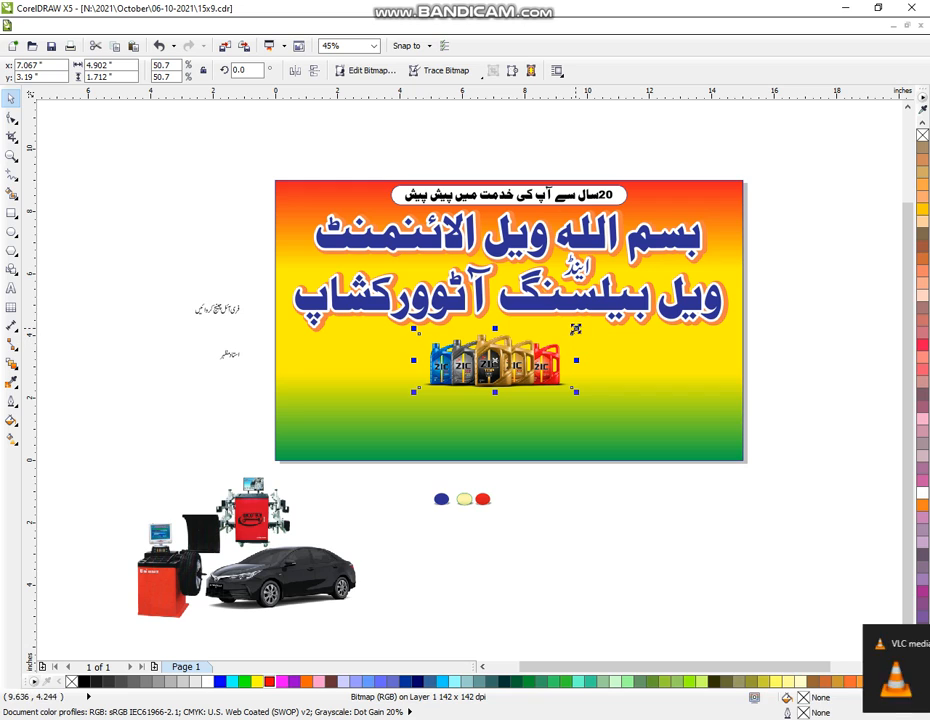
drag(576, 328, 602, 325)
drag(528, 380, 530, 385)
- Place the wheel balancer at the banner's lower left and enlarge it slightly
drag(302, 578, 691, 409)
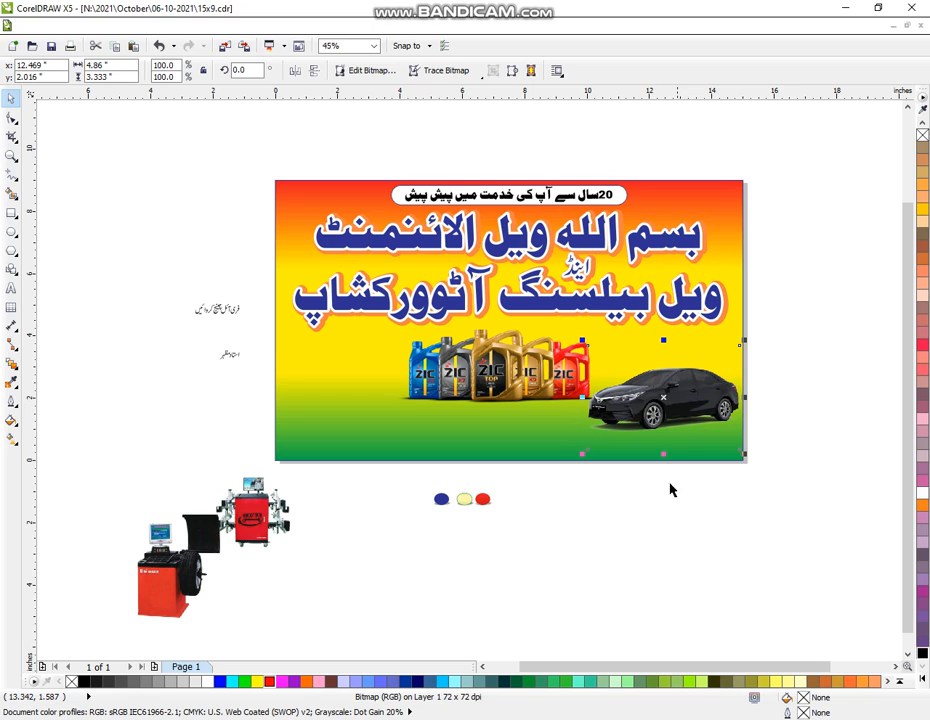
drag(155, 569, 121, 440)
click(255, 518)
drag(258, 518, 377, 412)
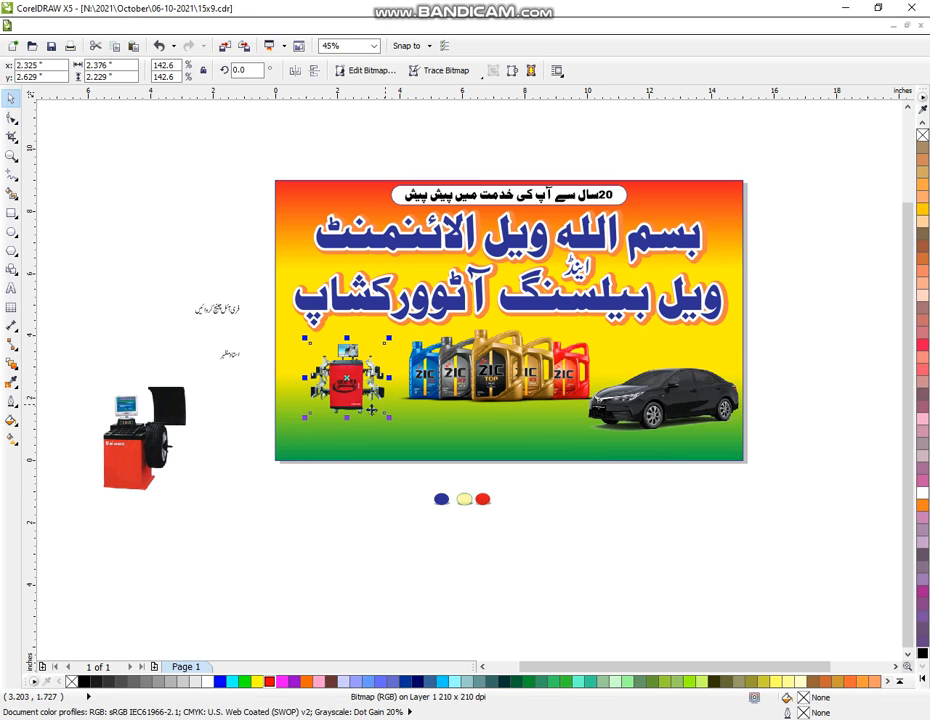
drag(347, 397, 299, 584)
drag(125, 452, 312, 413)
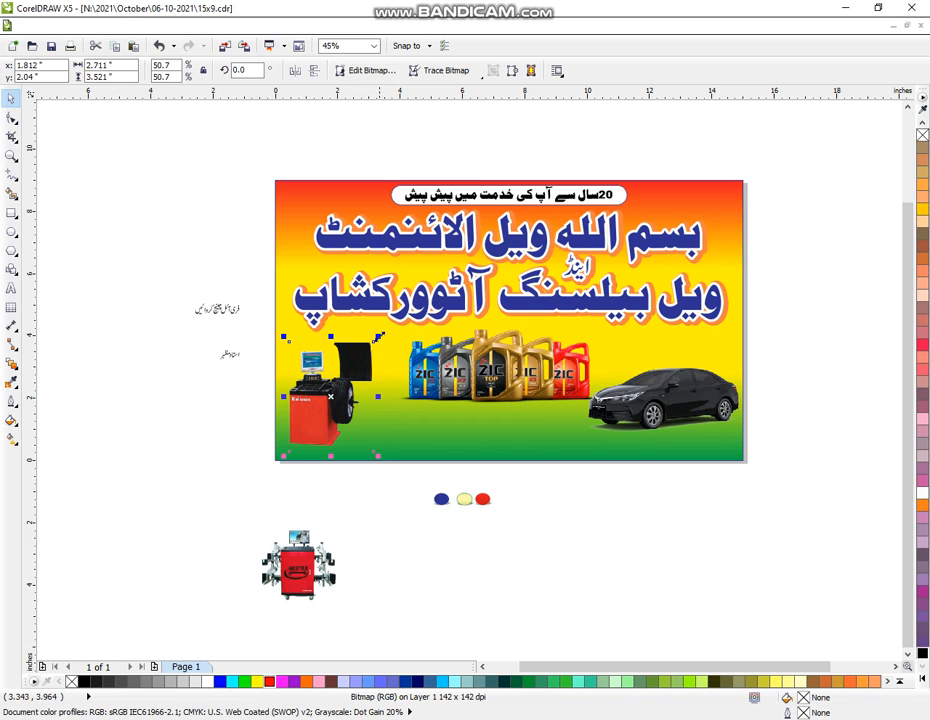
drag(378, 336, 388, 324)
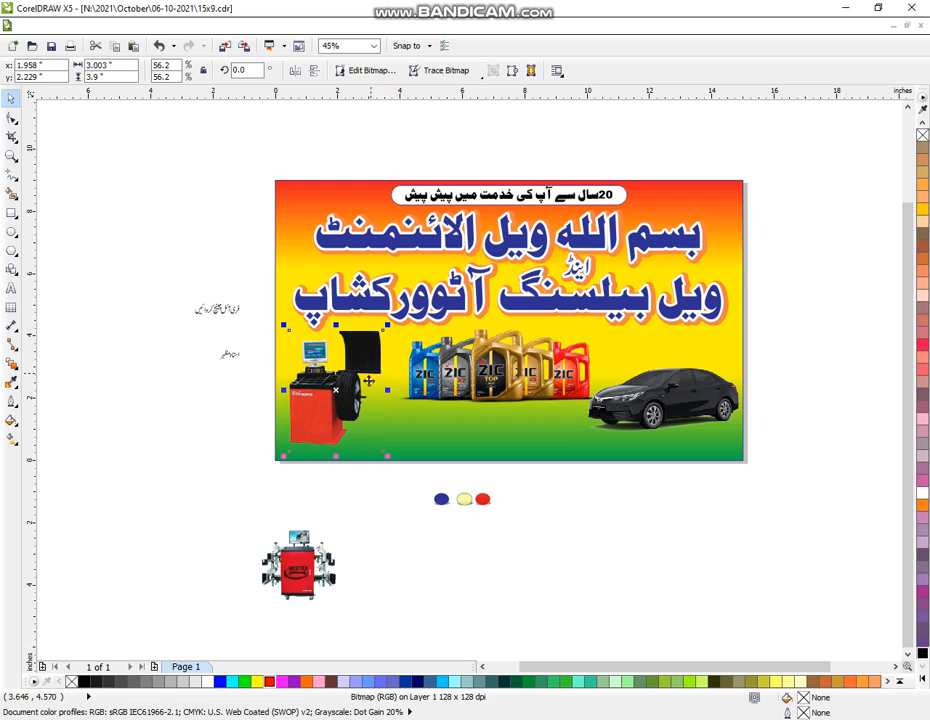
- Shift the oil bottles left and set the slightly shrunk wheel aligner beside them
click(568, 525)
drag(551, 374, 532, 370)
drag(672, 398, 669, 424)
drag(298, 565, 611, 361)
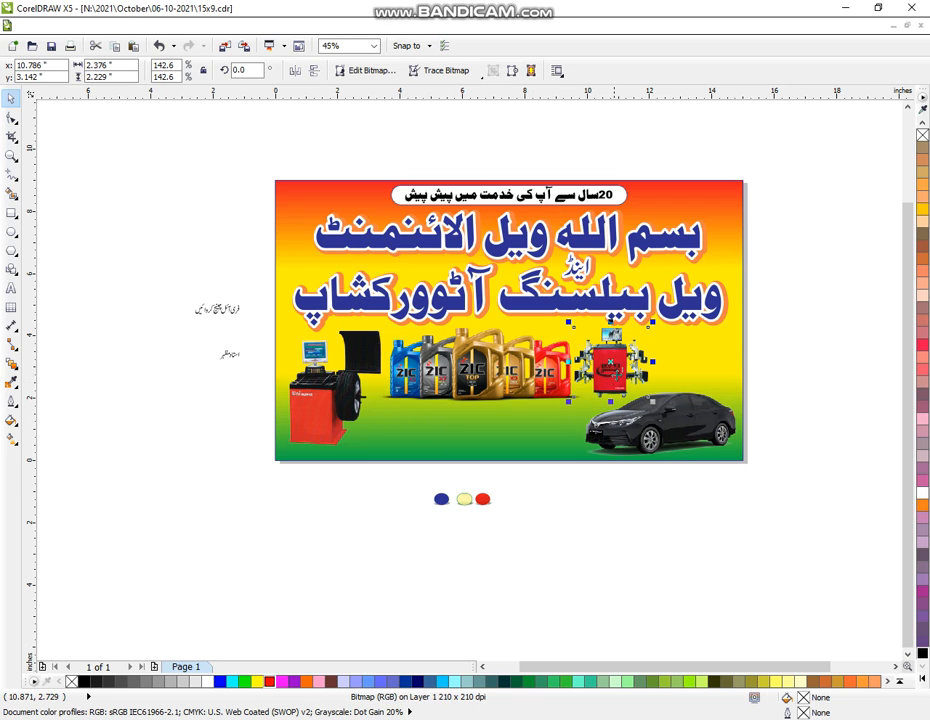
drag(653, 322, 646, 330)
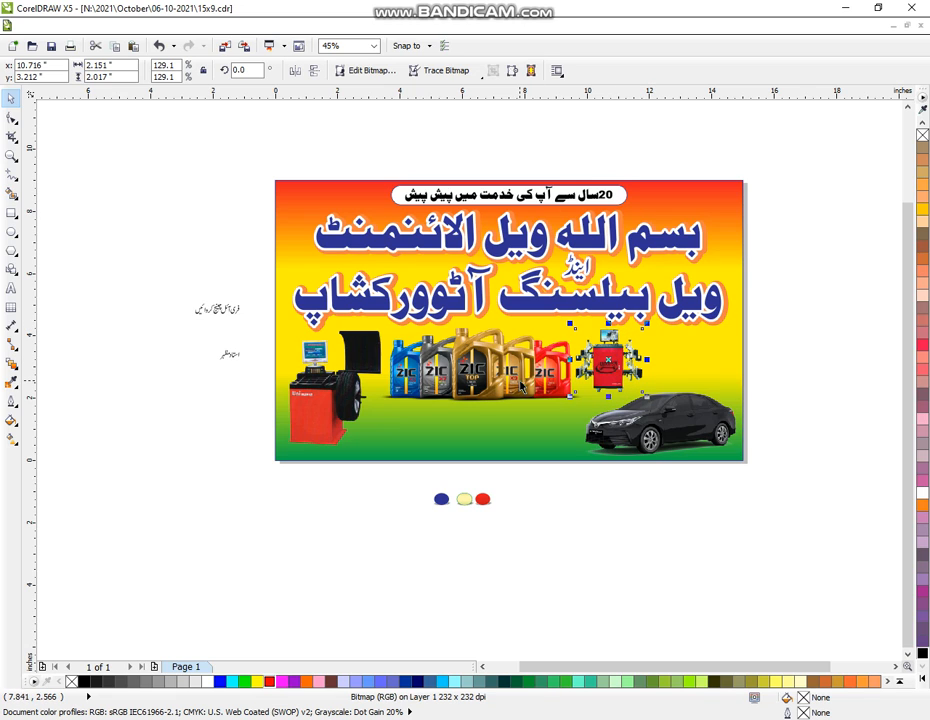
click(590, 400)
drag(590, 405, 580, 397)
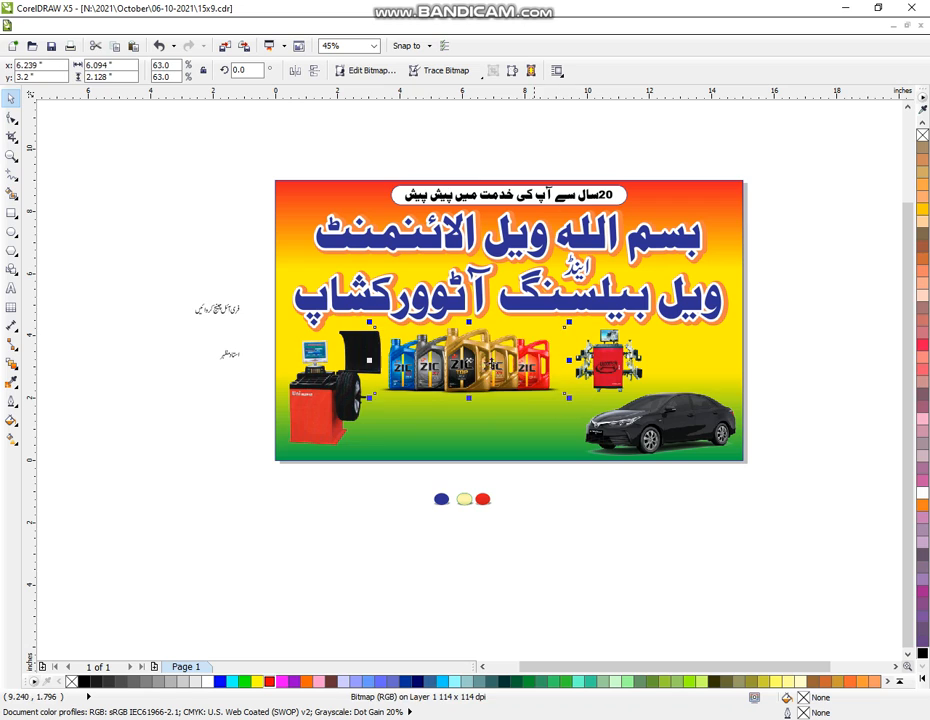
- Move the car off the banner, enlarge the wheel aligner at right and the bottles in the centre
click(607, 367)
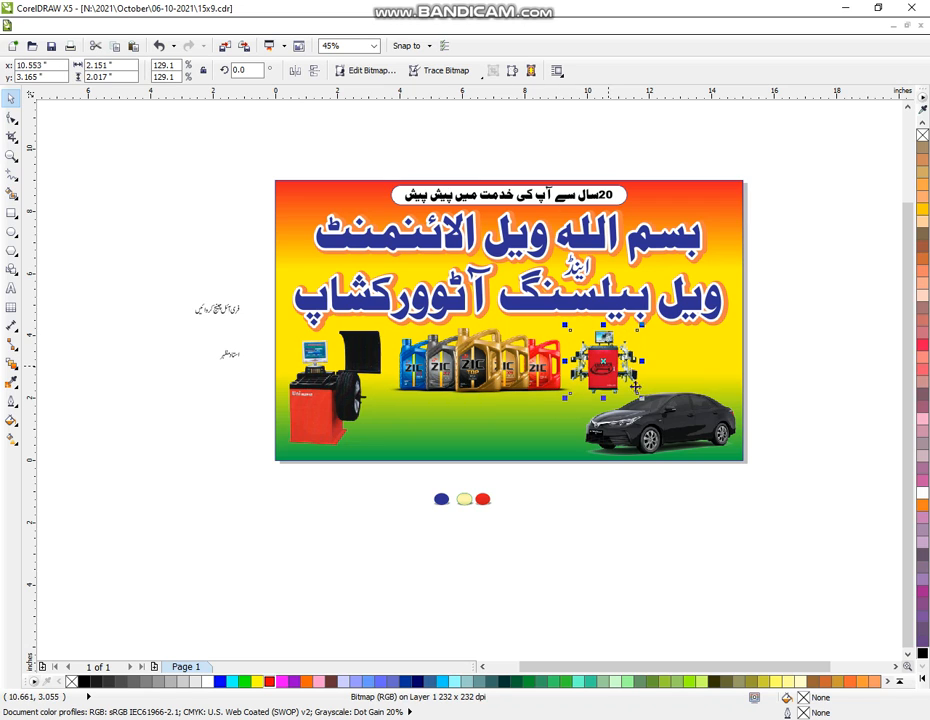
drag(700, 440, 745, 610)
click(630, 392)
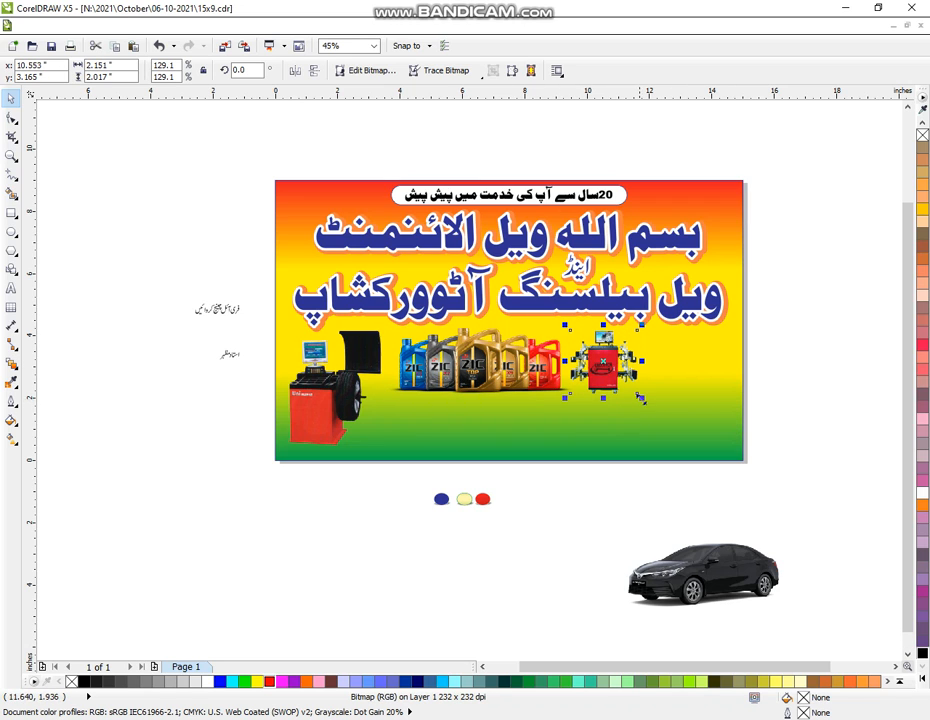
drag(640, 398, 681, 400)
click(542, 381)
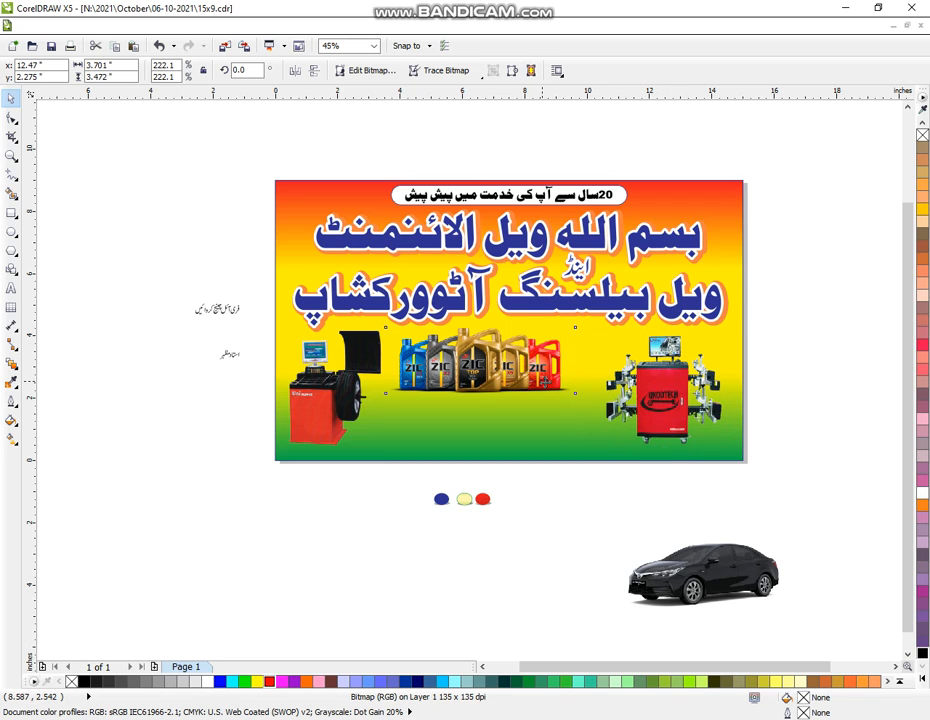
click(560, 402)
click(583, 492)
click(545, 358)
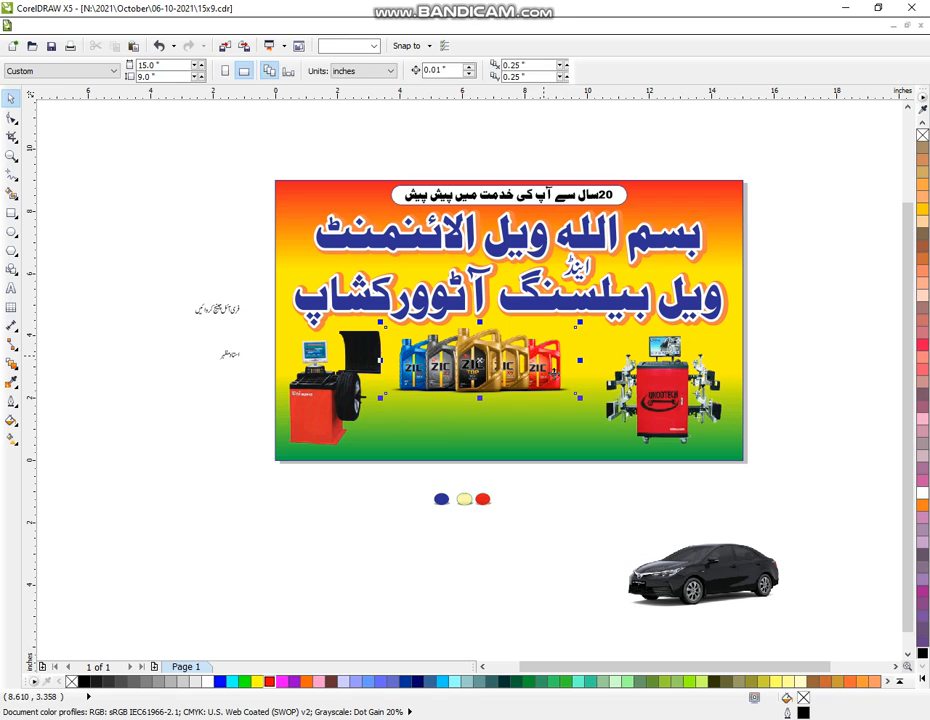
drag(579, 396, 562, 379)
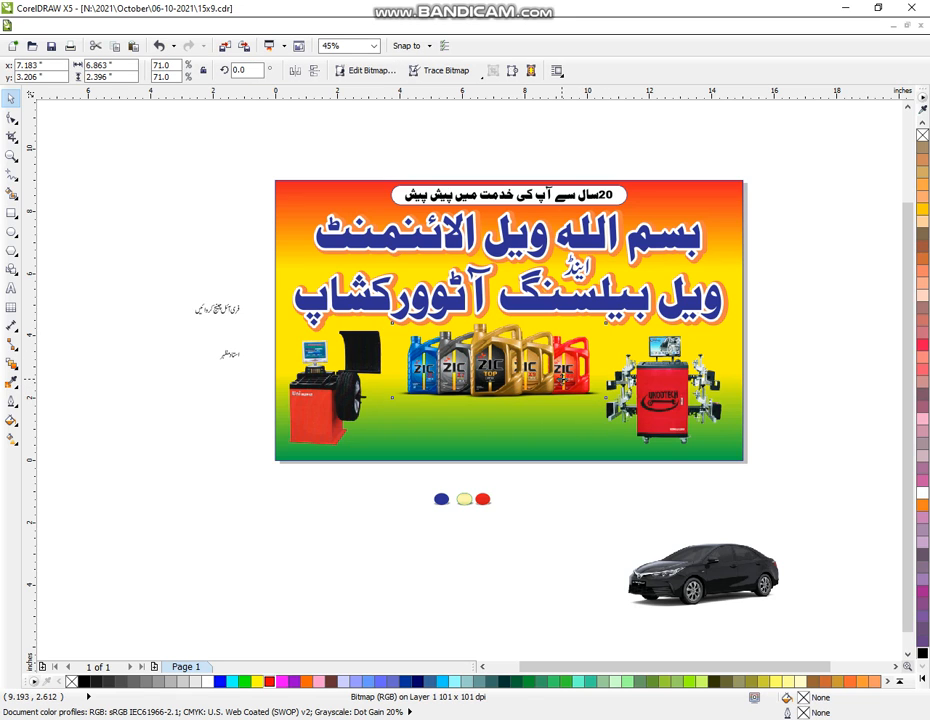
- Shrink the car to about 62% and place it at the banner's bottom, right of centre
click(729, 572)
drag(729, 572, 702, 535)
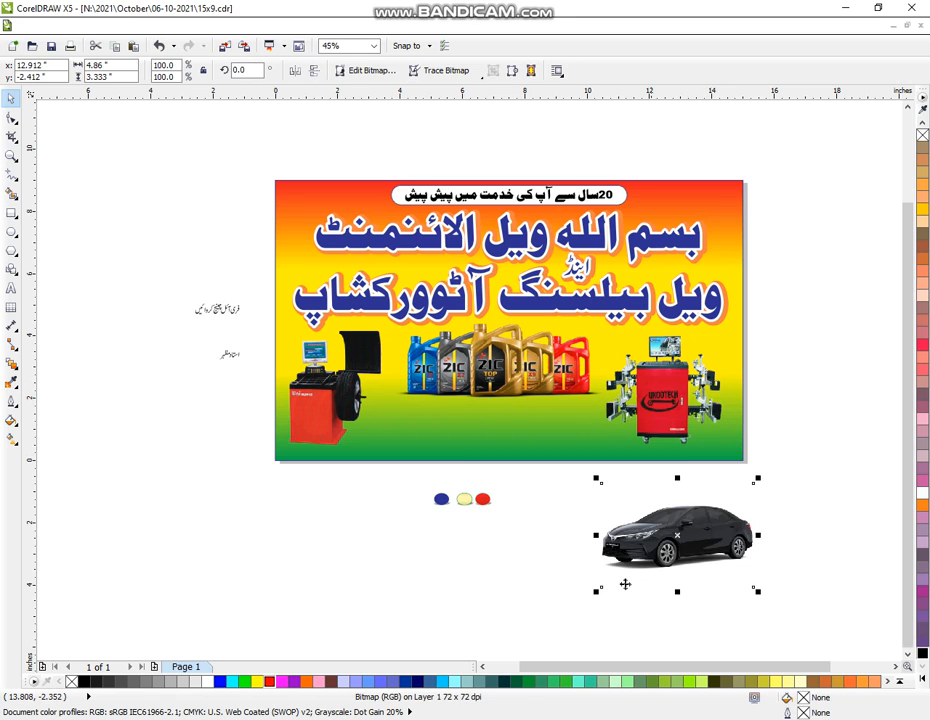
drag(595, 591, 657, 548)
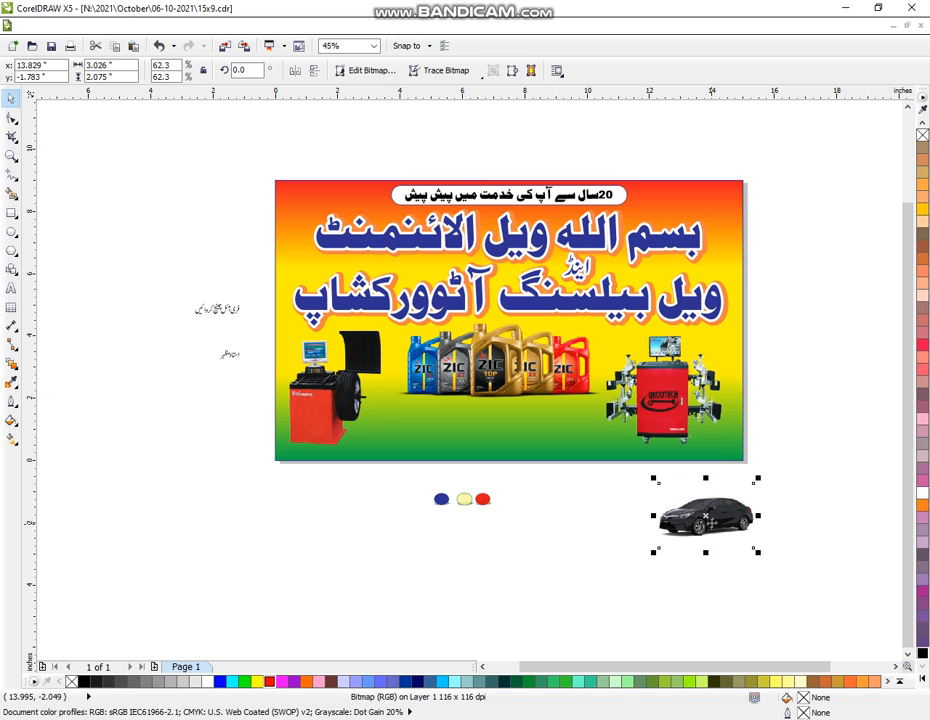
drag(703, 518, 561, 428)
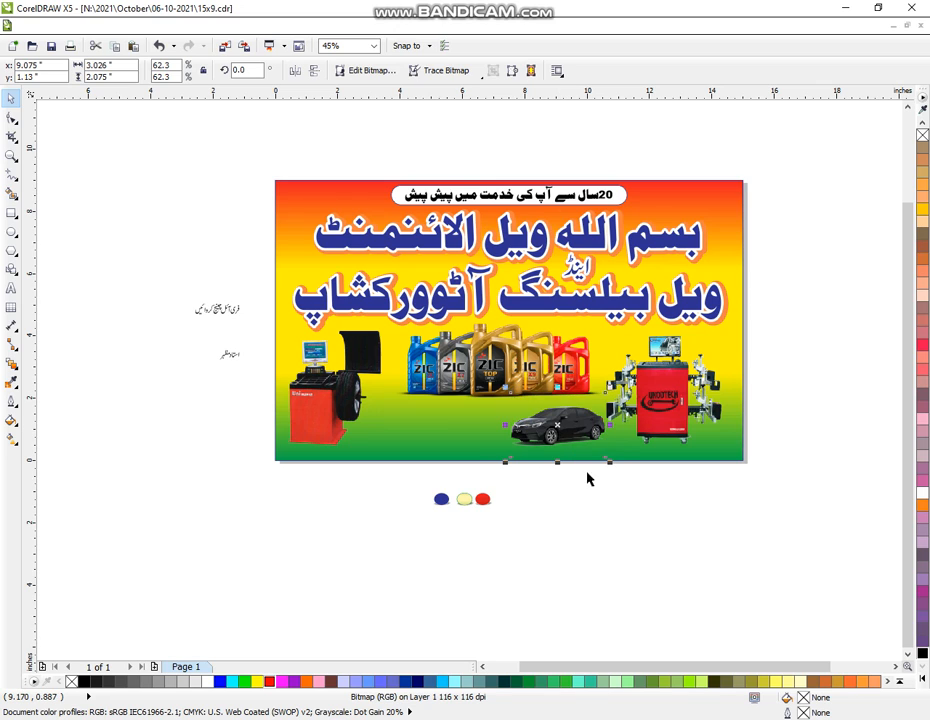
click(624, 517)
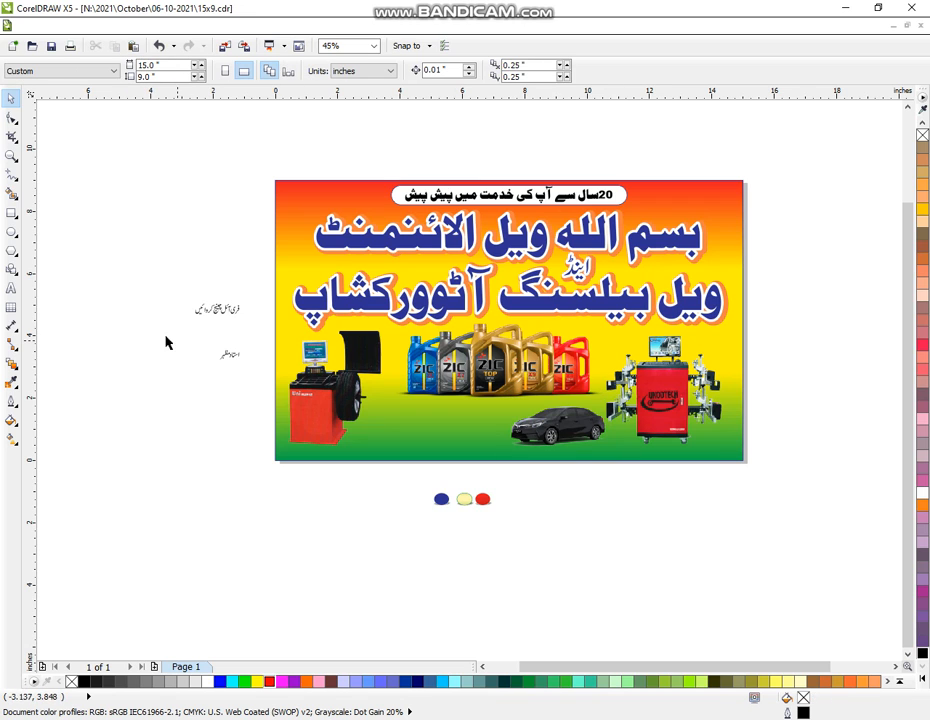
- Group the small Urdu tagline pieces, enlarge the group, and move it onto the banner below the oil bottles
click(11, 155)
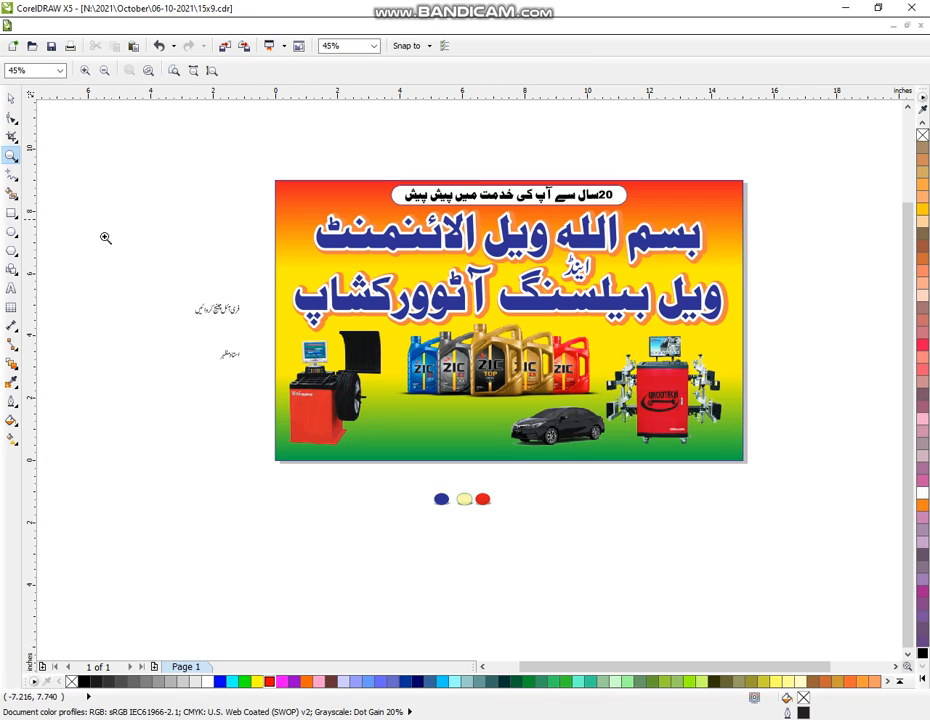
scroll(471, 495, up, 1)
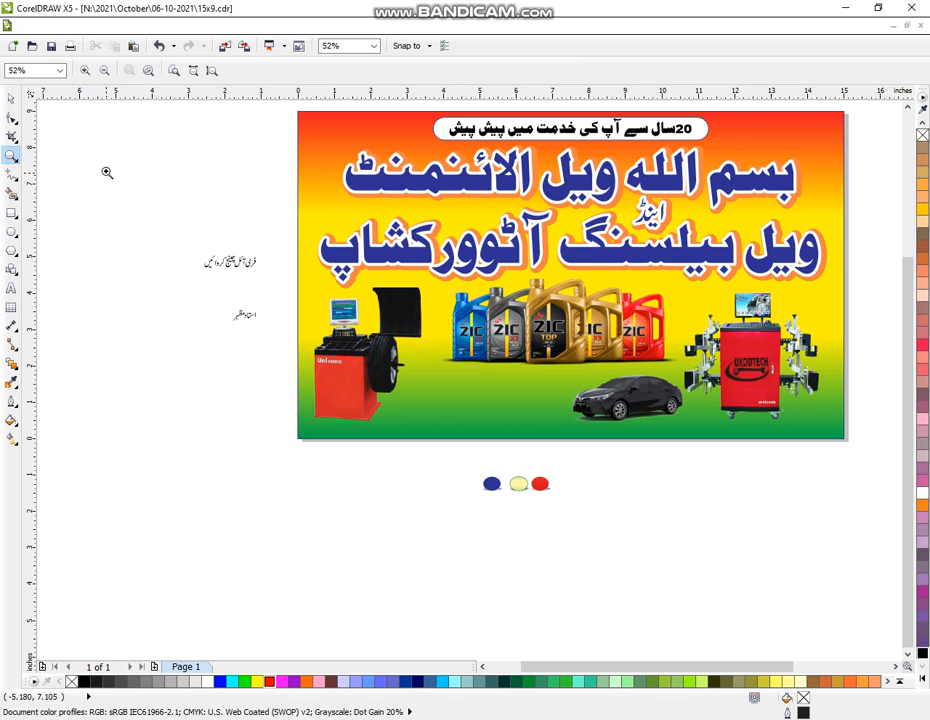
drag(107, 172, 676, 492)
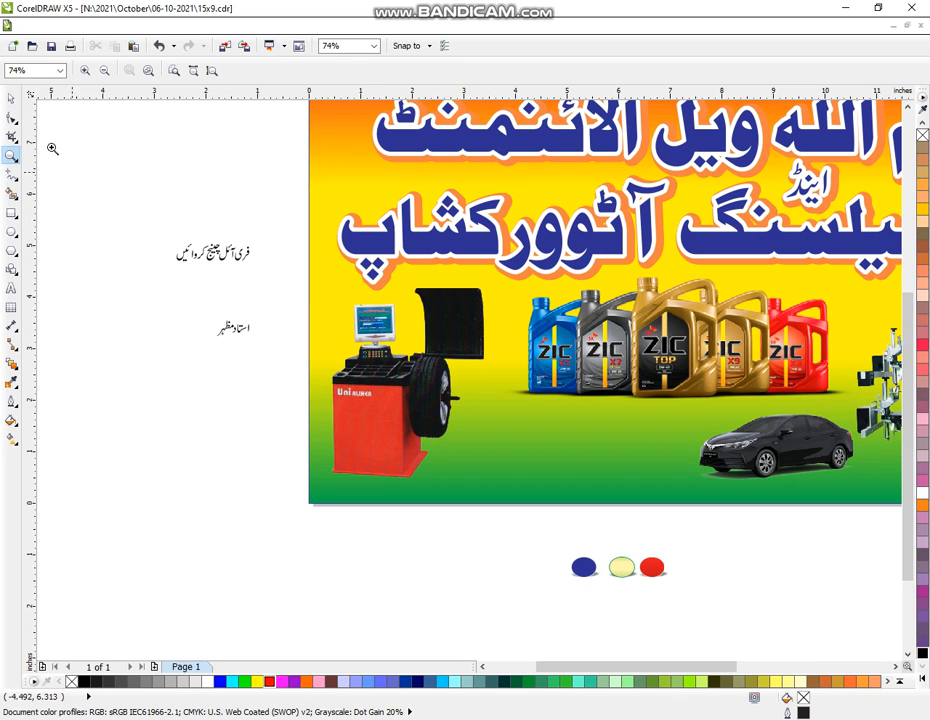
click(11, 97)
drag(114, 207, 333, 289)
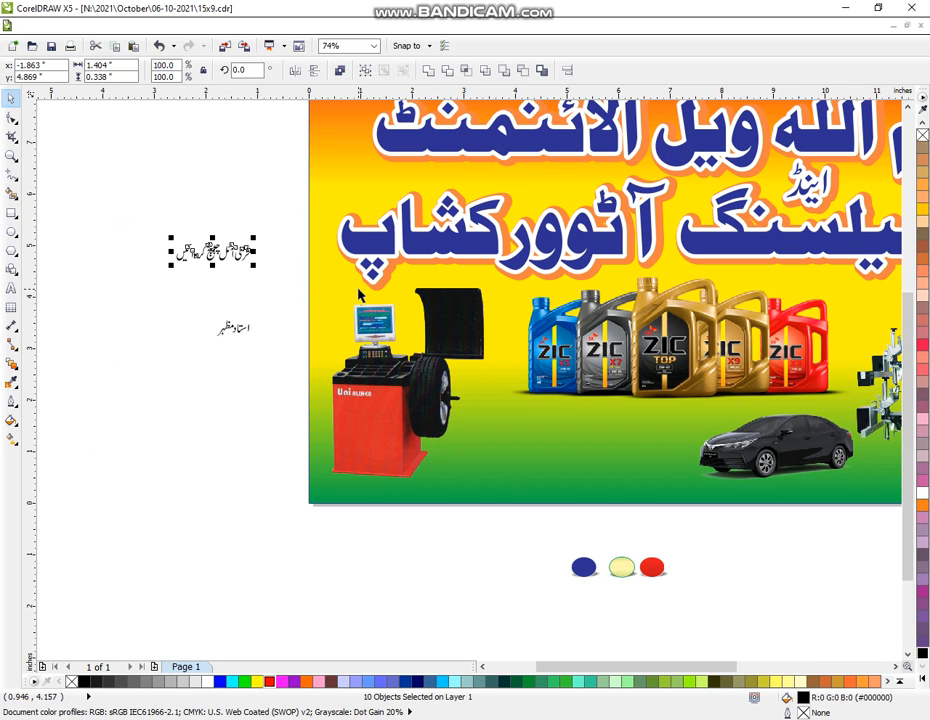
key(ctrl+g)
drag(256, 237, 303, 224)
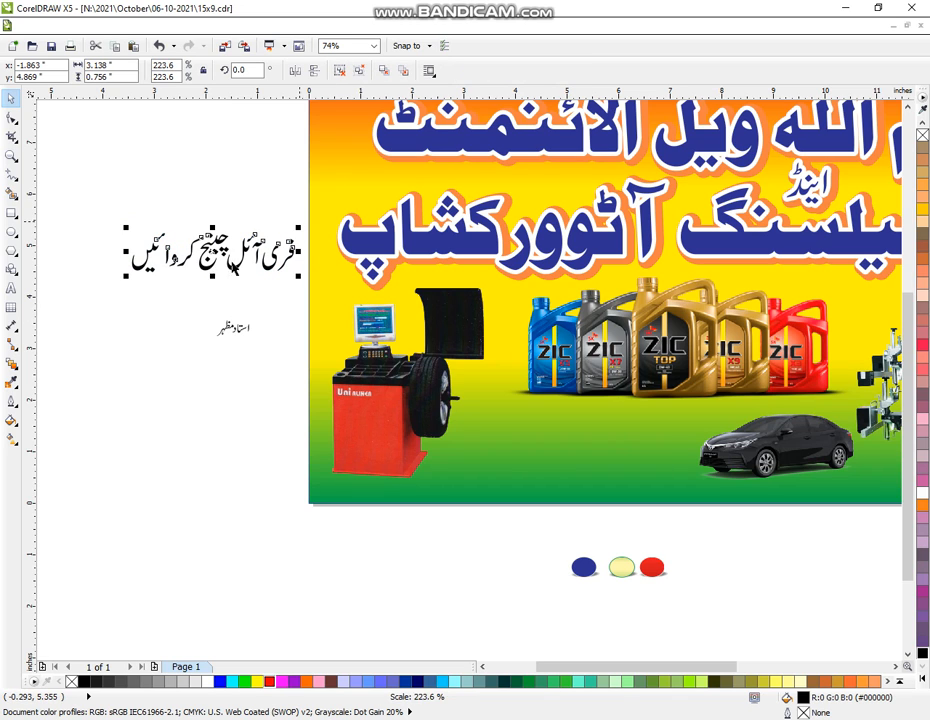
drag(232, 262, 553, 423)
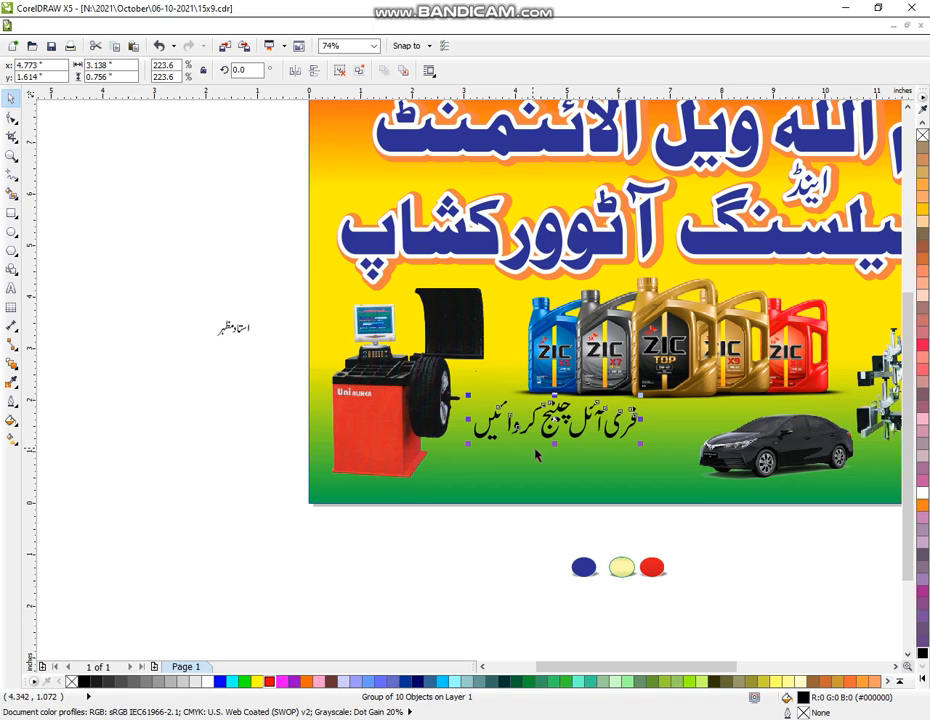
- Make the tagline red with an 8.0 pt white outline with rounded corners
click(918, 686)
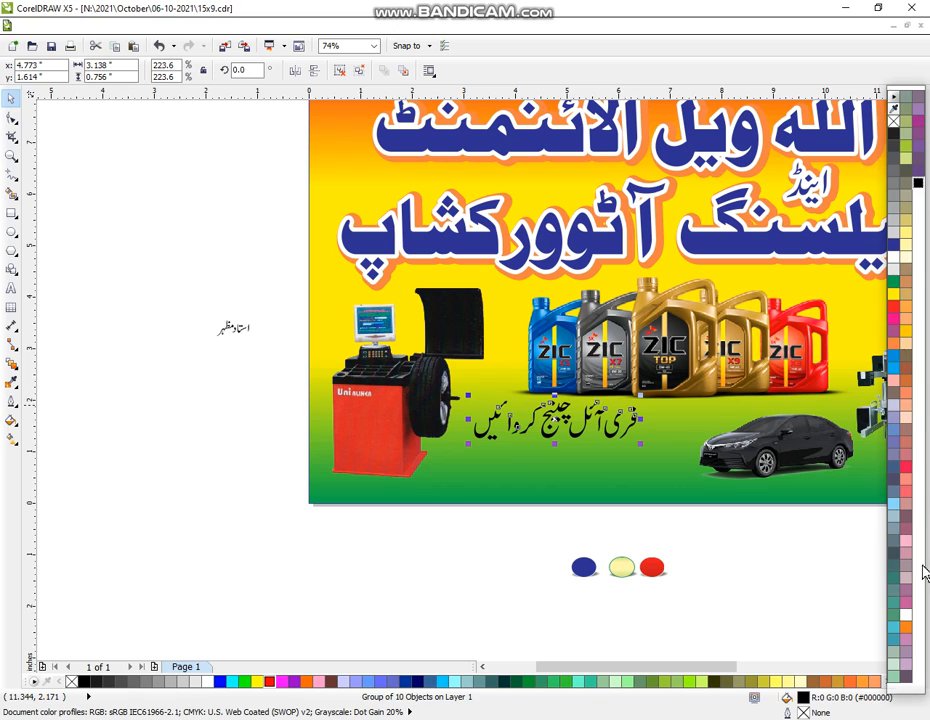
click(894, 306)
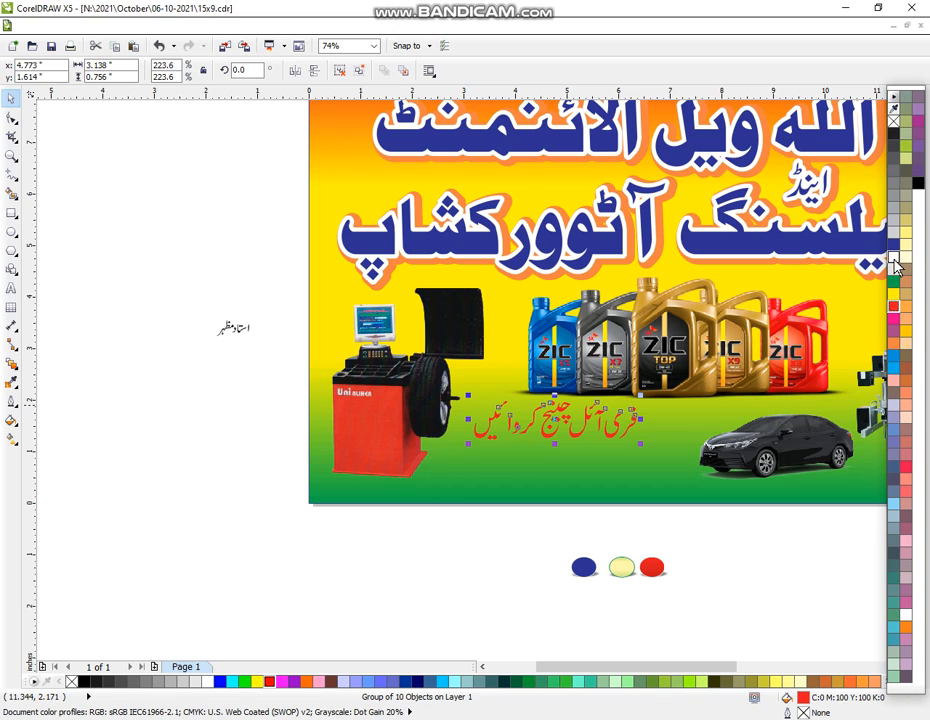
right_click(894, 258)
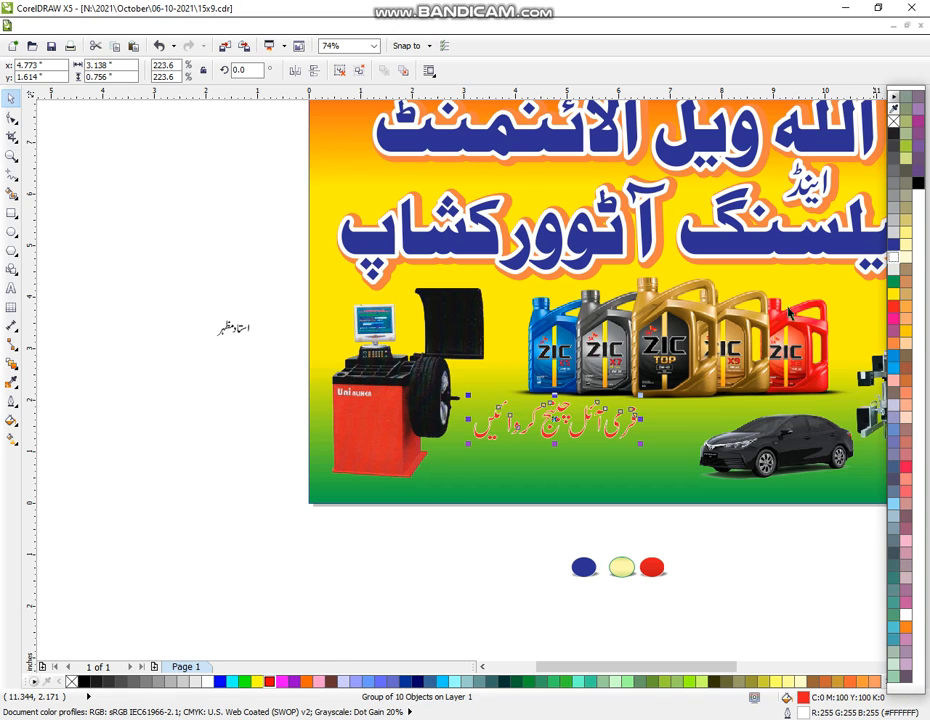
click(11, 398)
click(72, 397)
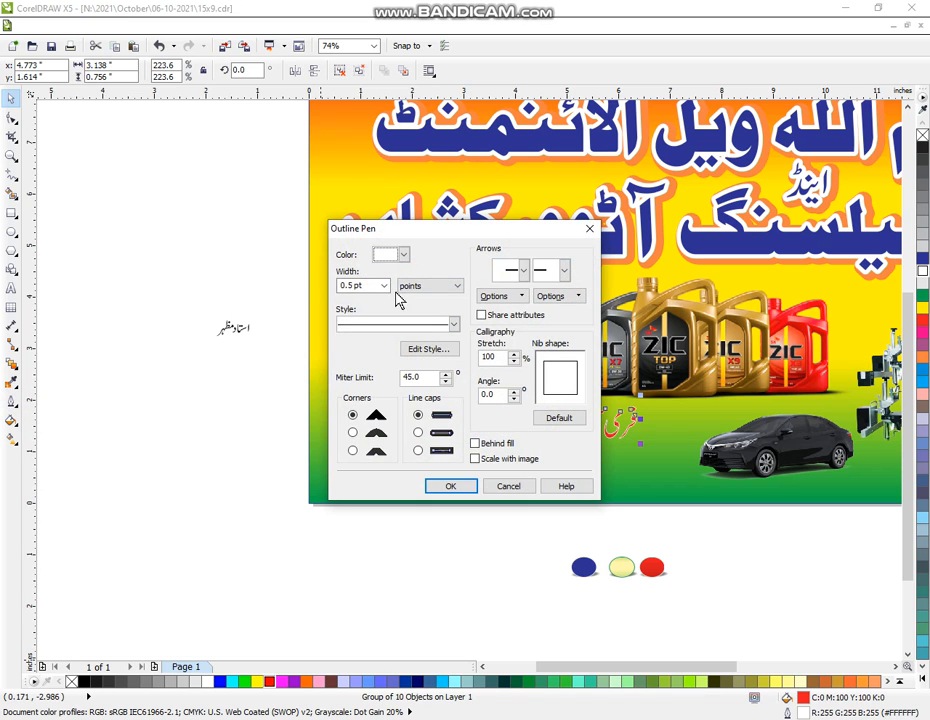
click(384, 286)
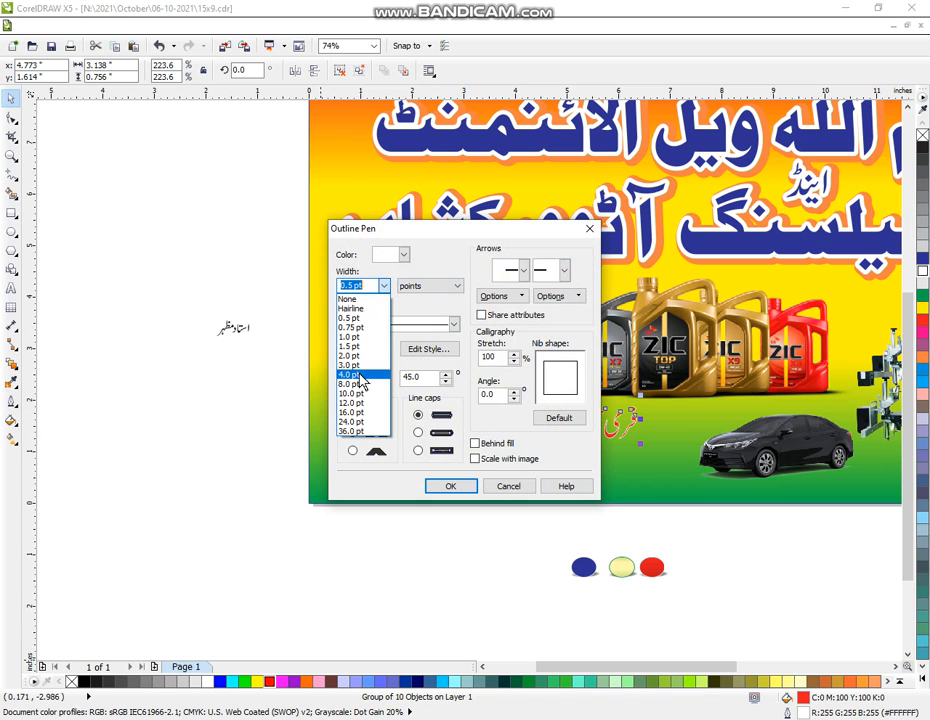
click(352, 384)
click(353, 433)
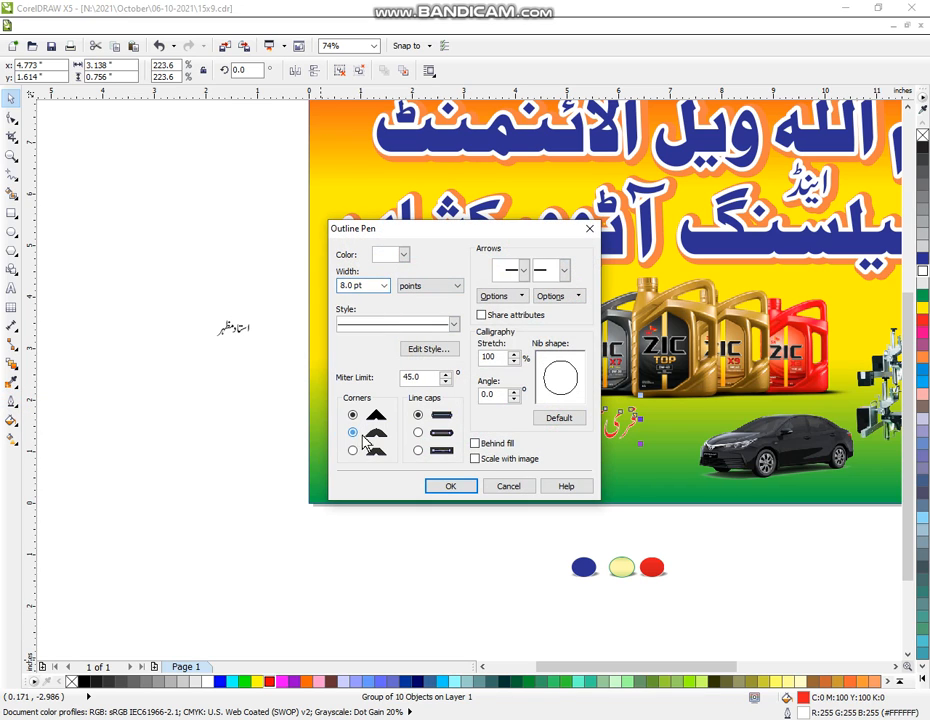
click(450, 486)
click(430, 582)
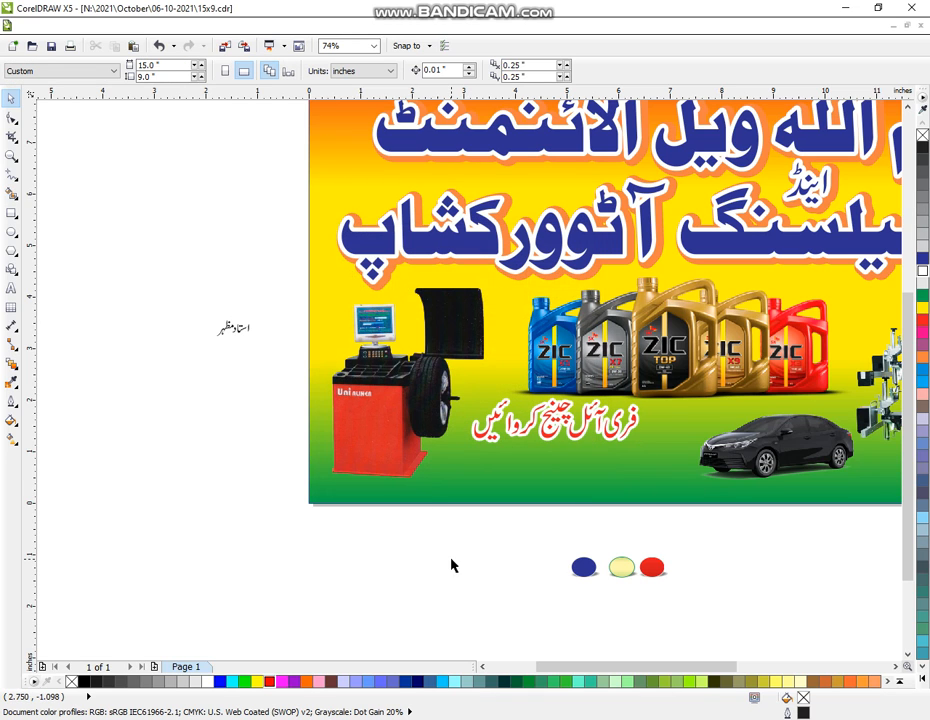
- Enlarge the small Urdu name and place it on the banner beside the car
drag(189, 303, 266, 355)
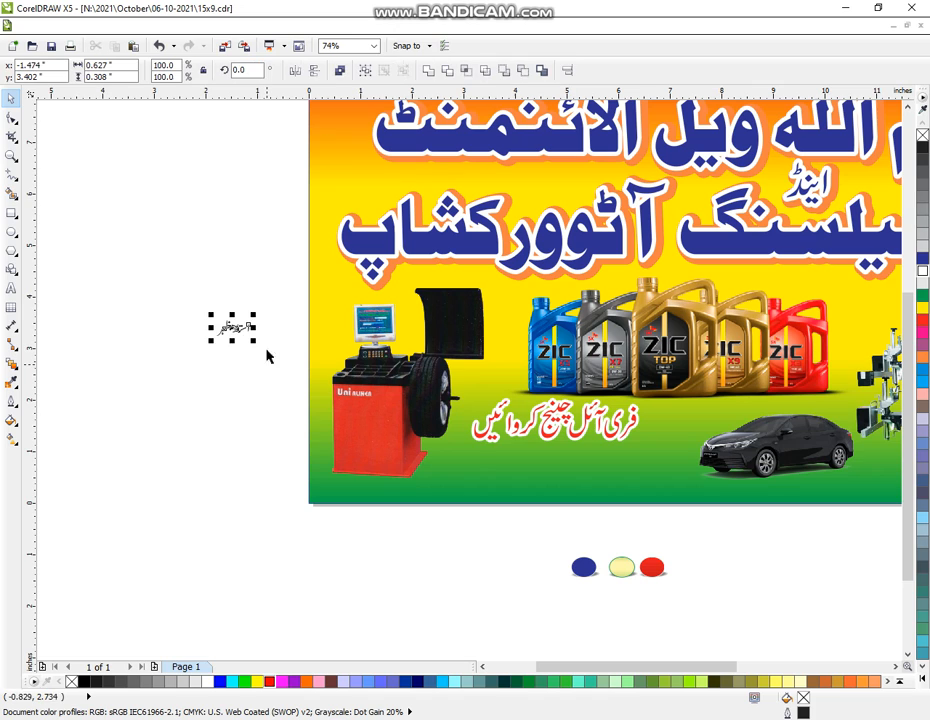
drag(253, 312, 305, 262)
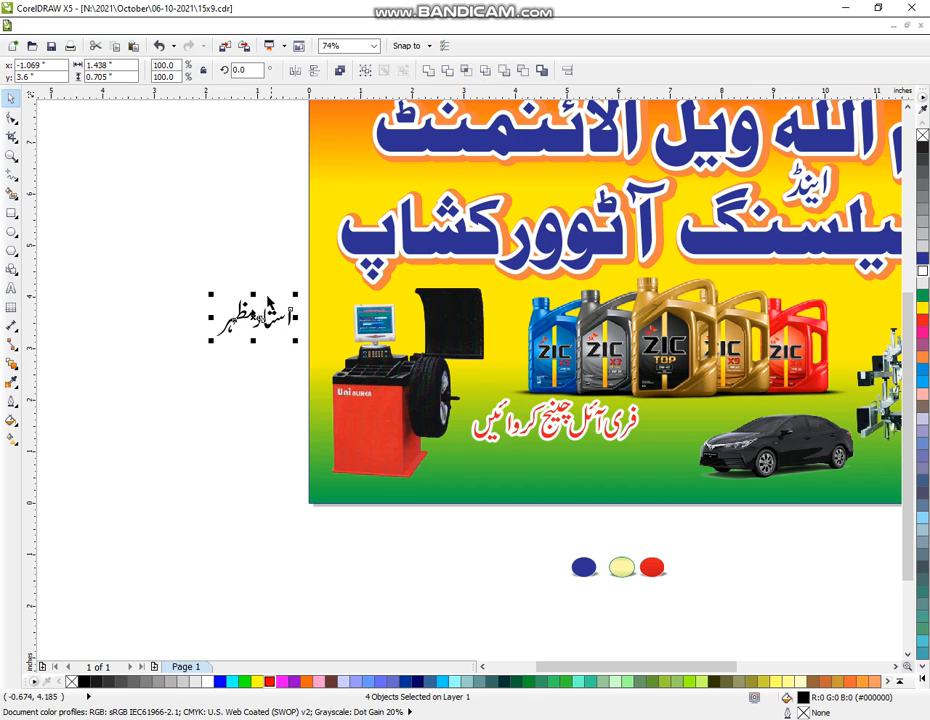
drag(258, 316, 601, 505)
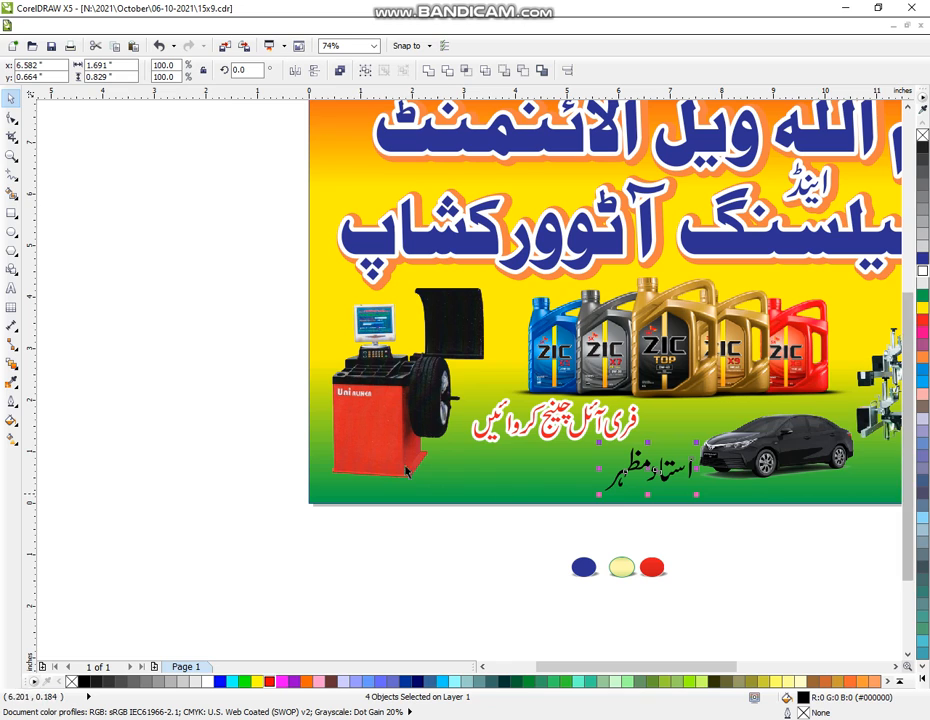
- Give the name an 8.0 pt rounded outline that scales with it, convert it to curves, and fill it blue
click(11, 402)
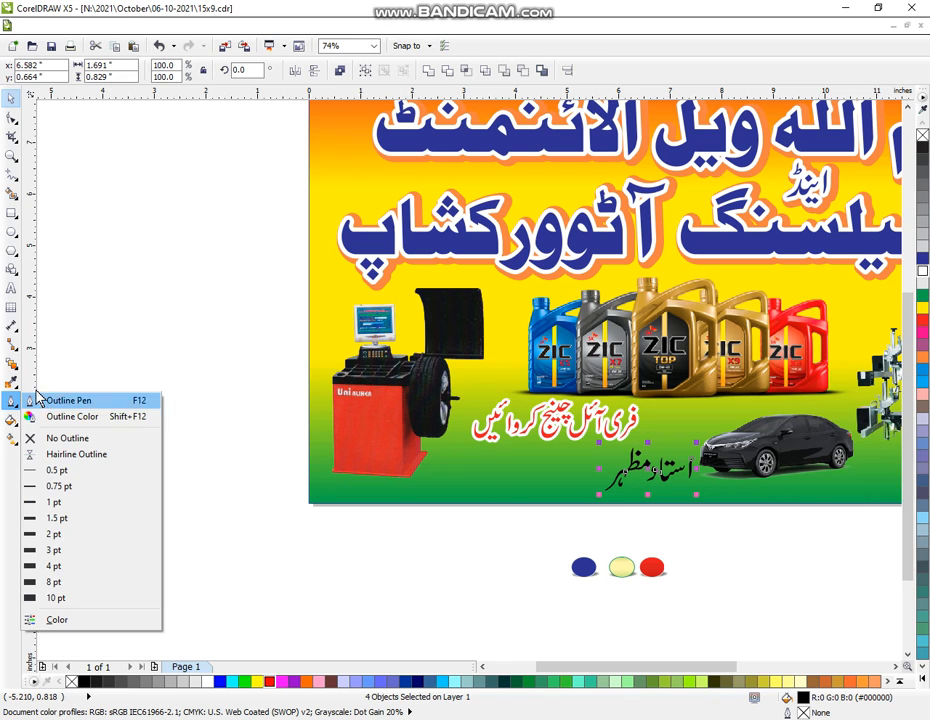
click(51, 403)
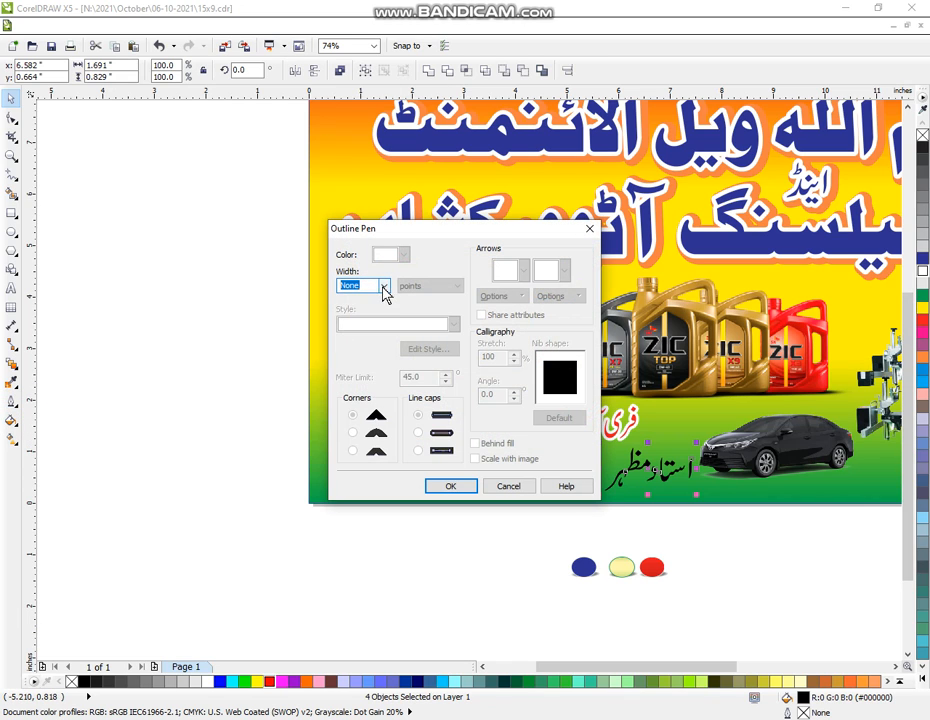
click(383, 286)
click(355, 384)
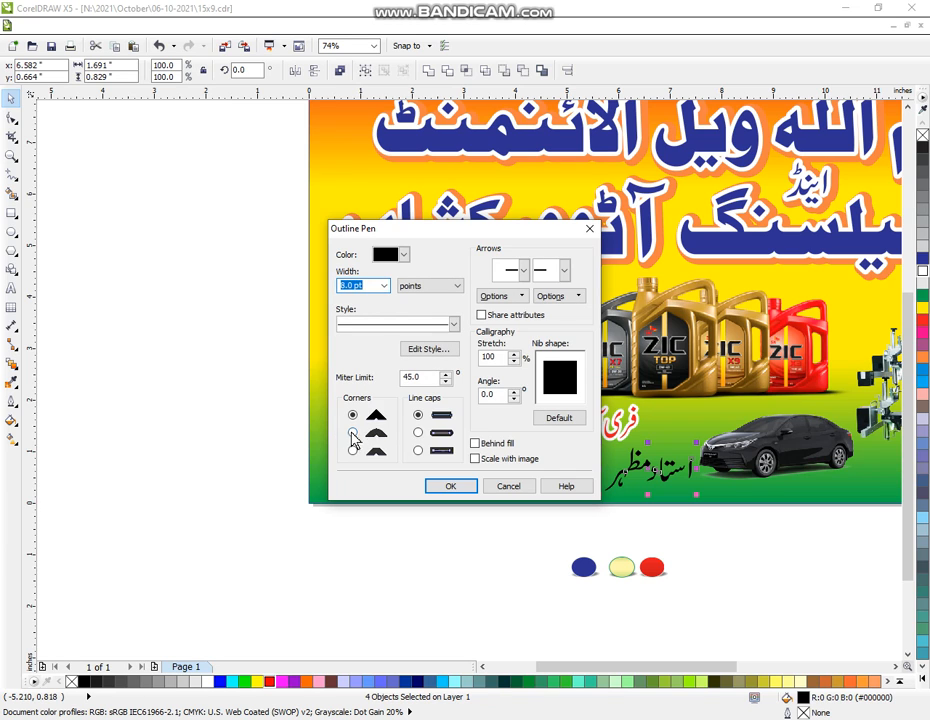
click(352, 433)
click(478, 459)
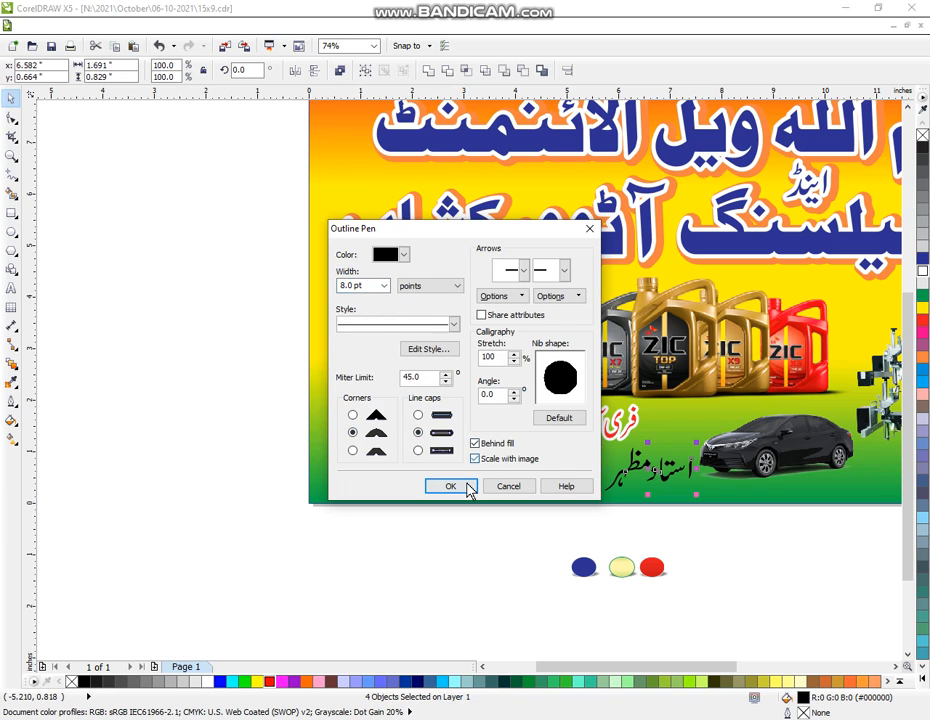
click(462, 487)
click(427, 72)
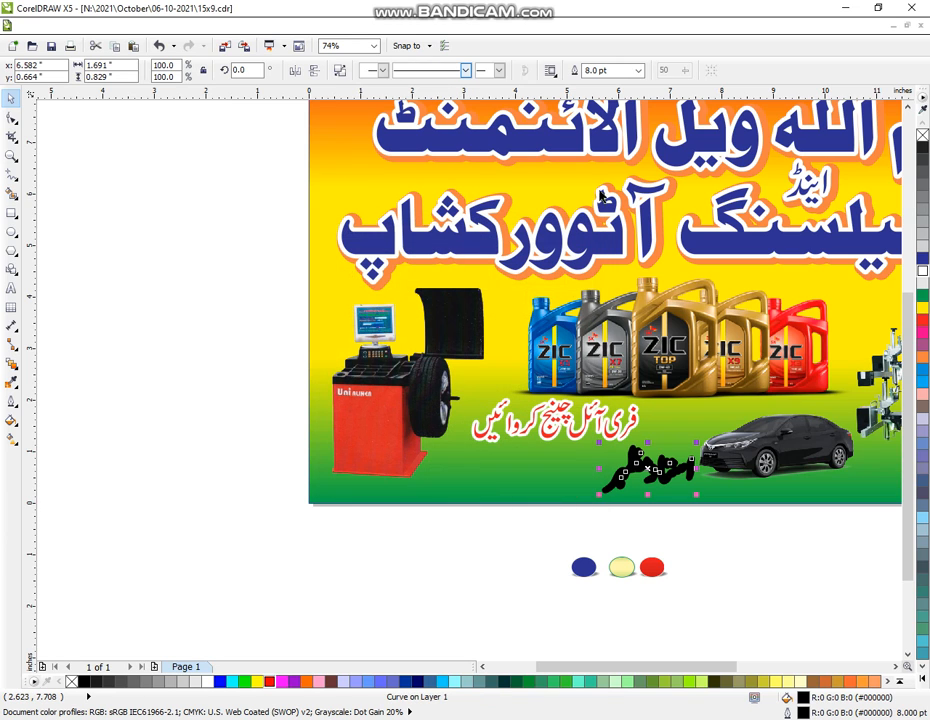
click(922, 260)
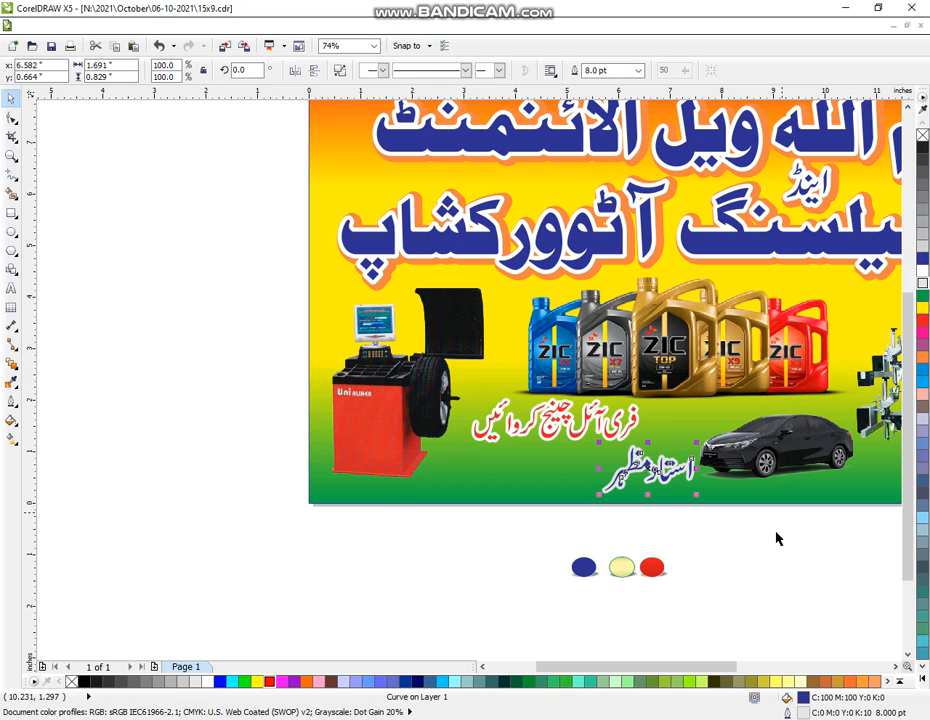
click(738, 561)
- Type the two contact phone numbers on separate lines at the left of the pasteboard and select the text block
click(11, 288)
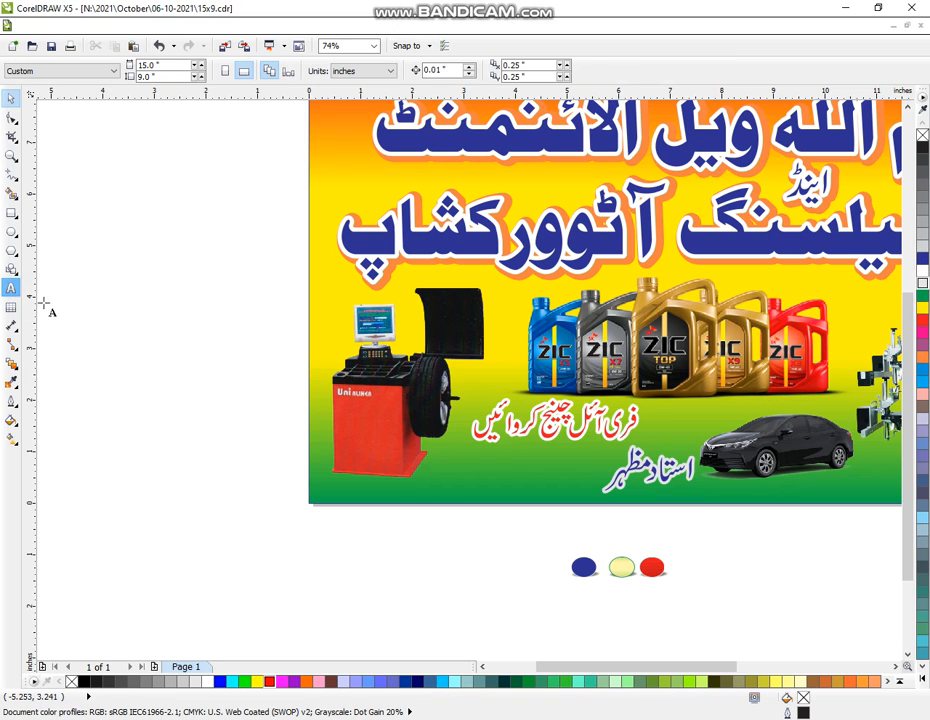
click(45, 300)
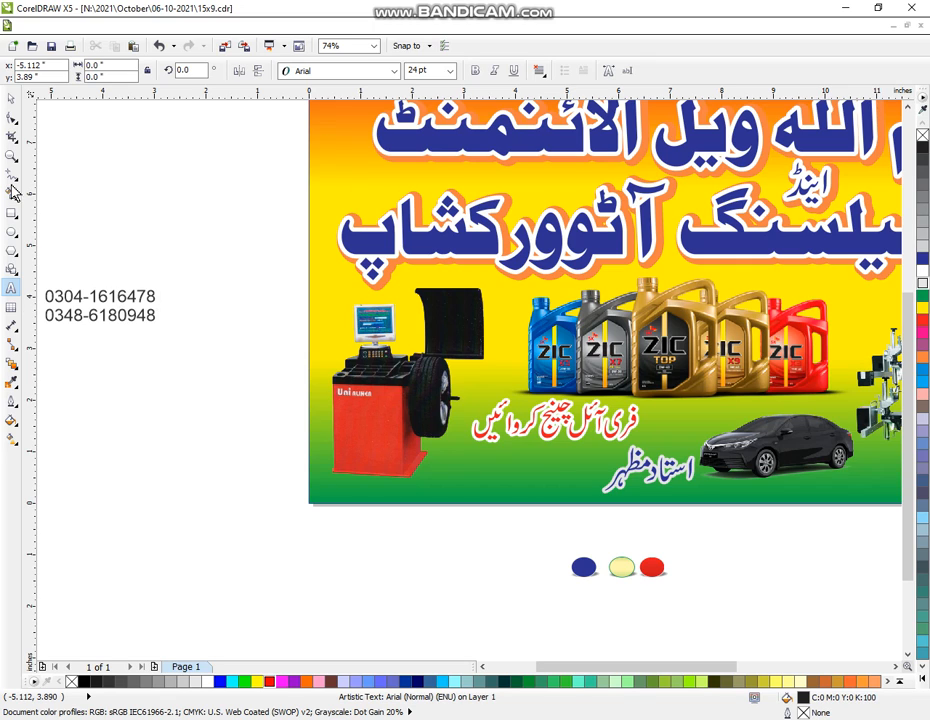
click(11, 97)
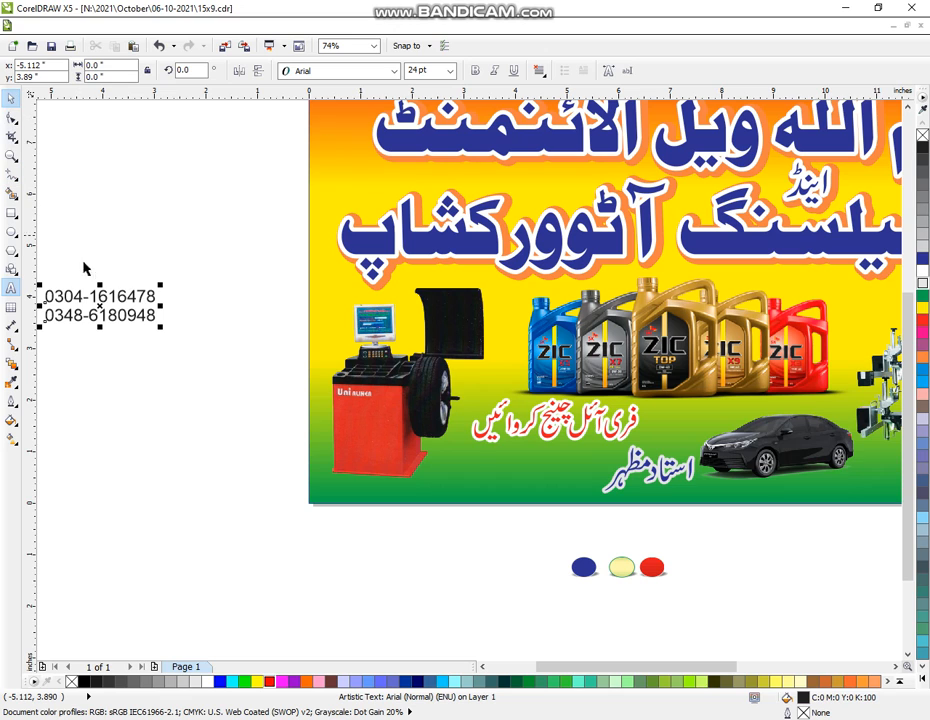
drag(100, 311, 438, 450)
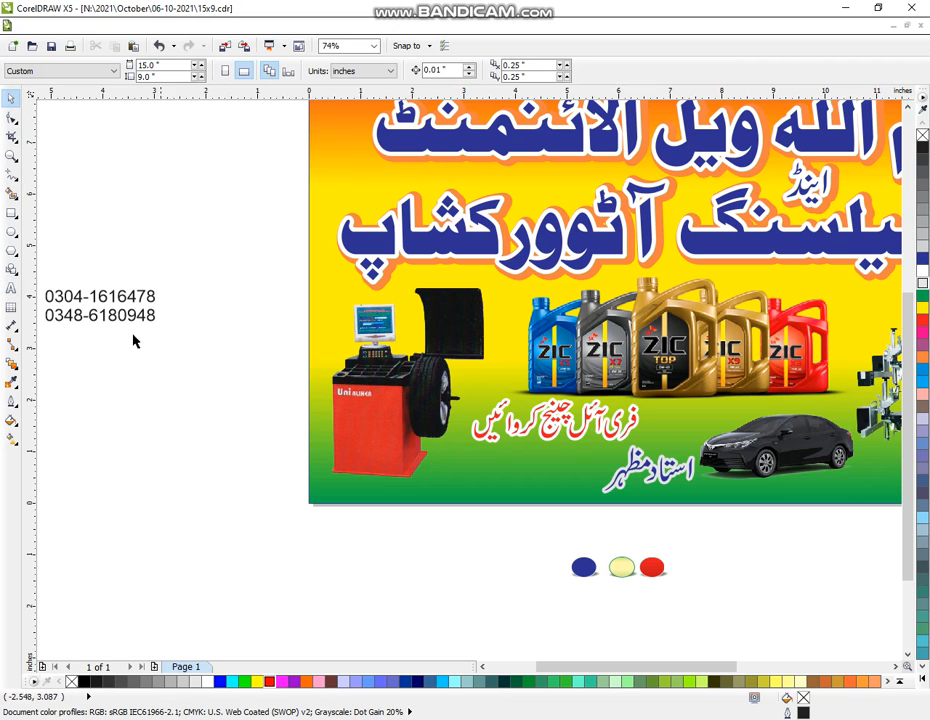
click(117, 315)
- Move the phone numbers onto the banner below the slogan and set them in Arial Black
drag(98, 308, 491, 473)
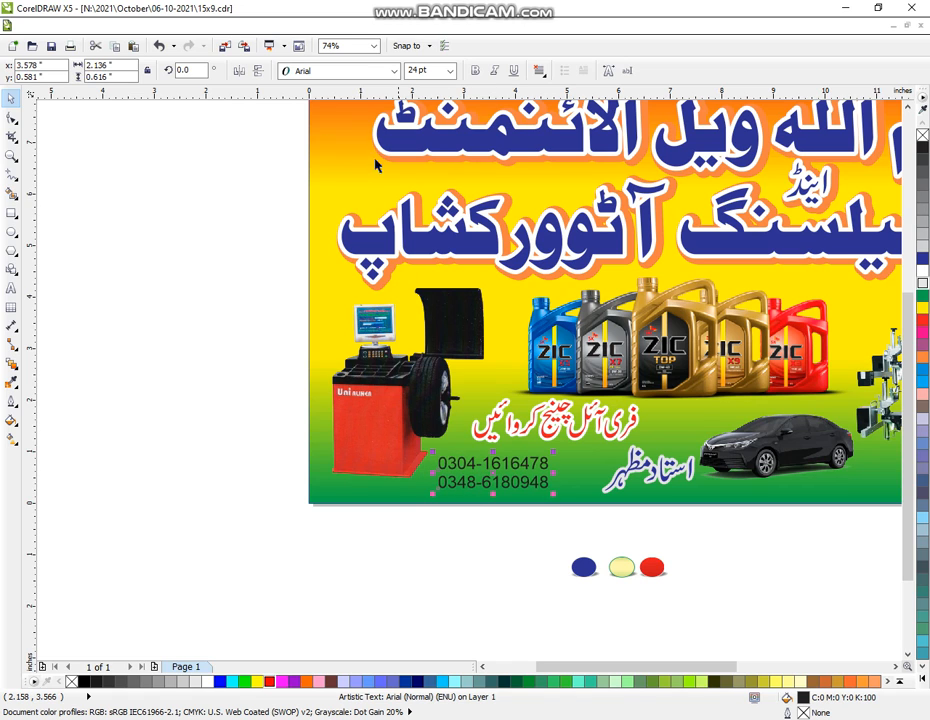
click(394, 71)
click(356, 101)
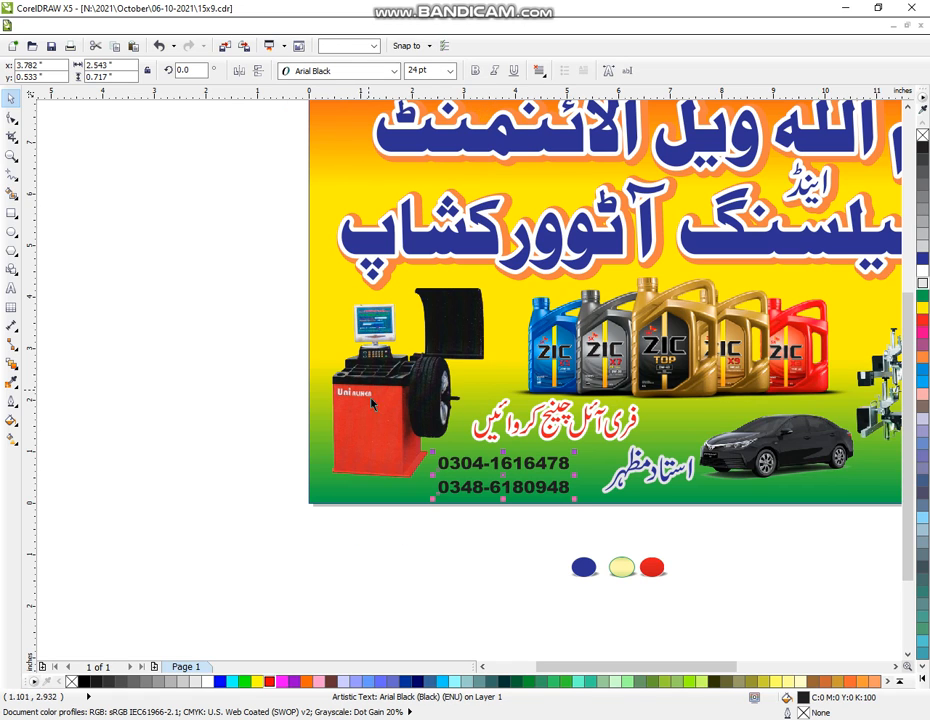
- Enlarge both phone-number lines to about 30.3 pt, nudge them into place, and fill them white
click(482, 563)
click(508, 465)
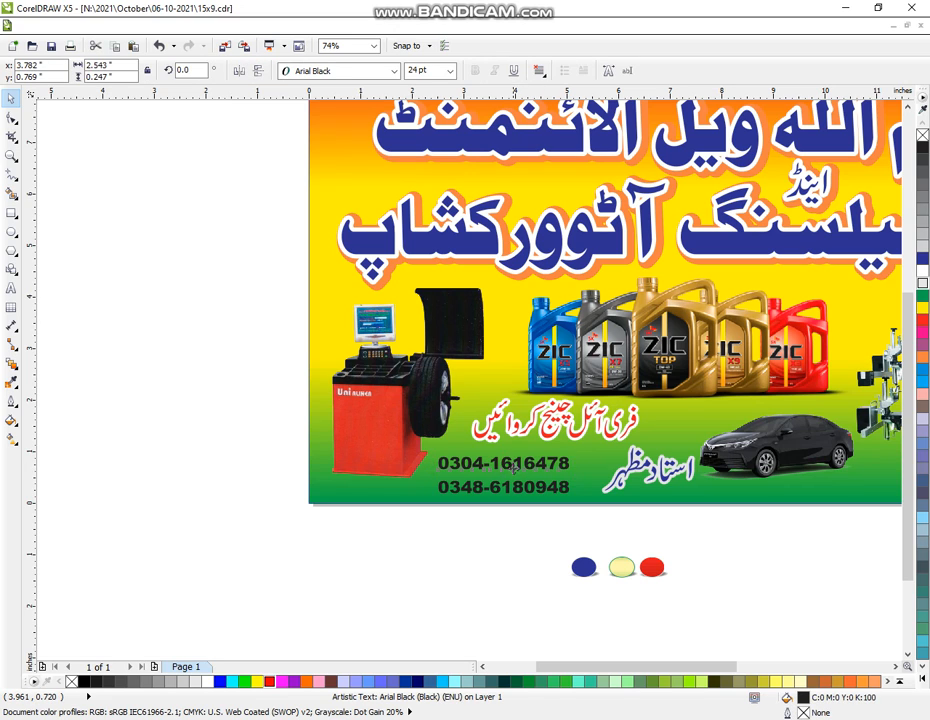
shift+click(563, 489)
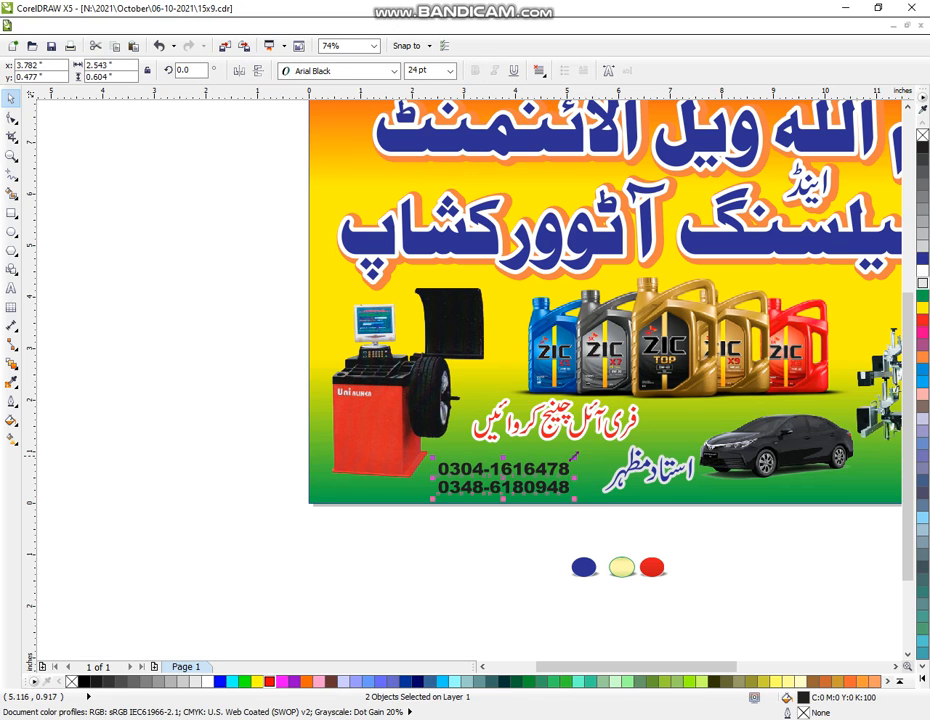
drag(573, 456, 598, 451)
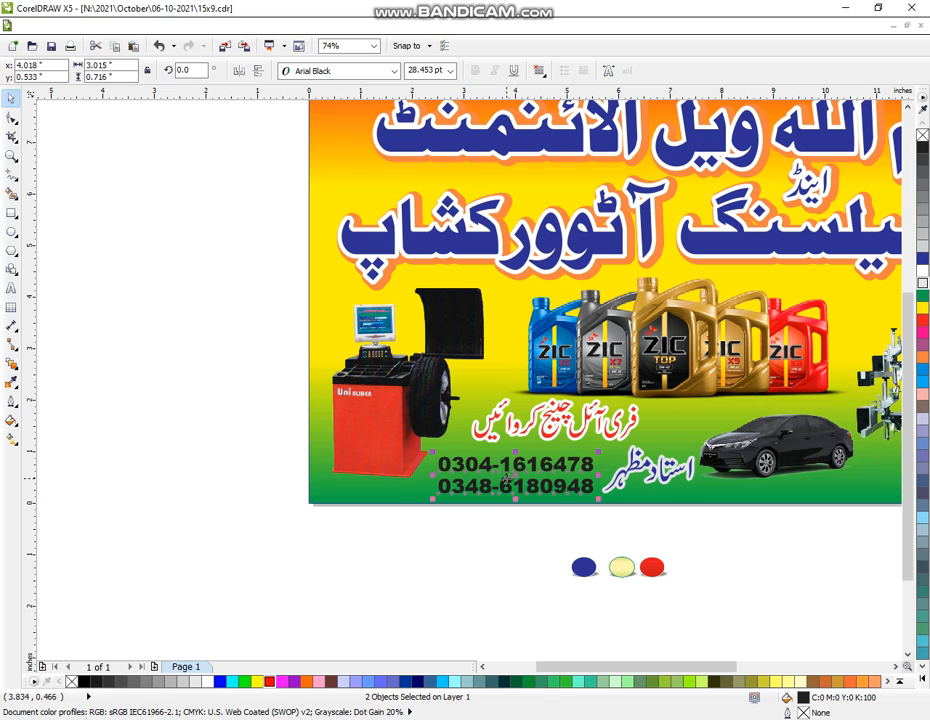
drag(513, 477, 515, 472)
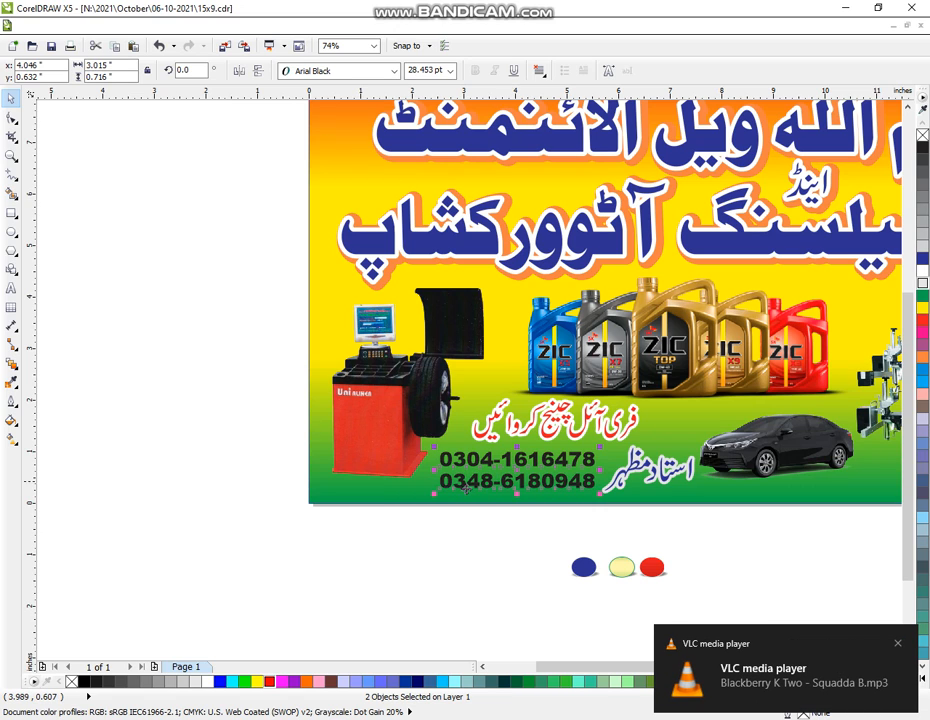
drag(434, 494, 425, 497)
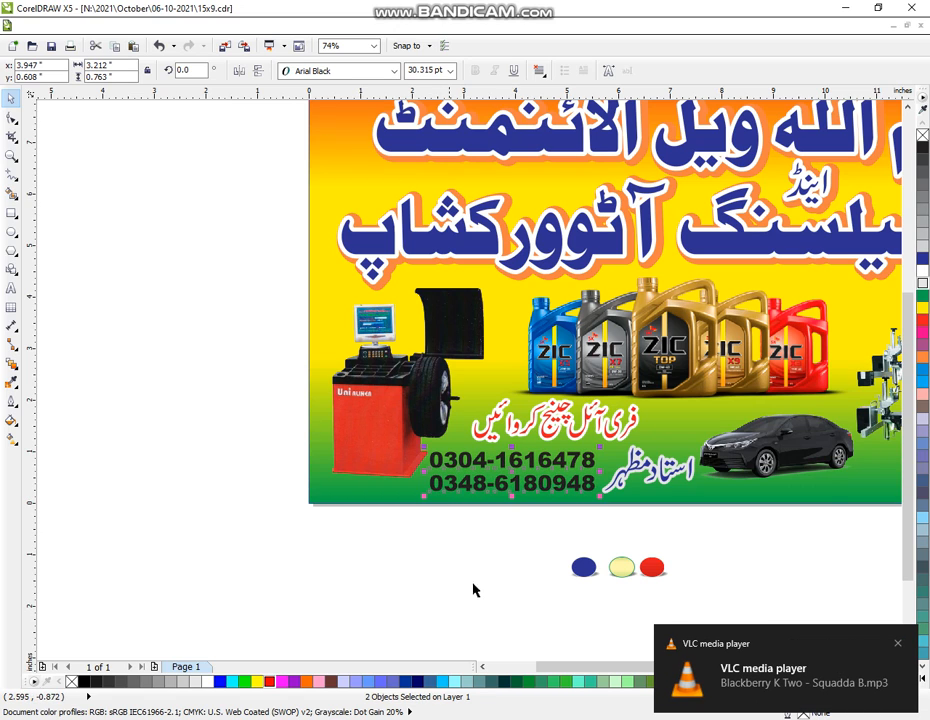
click(923, 278)
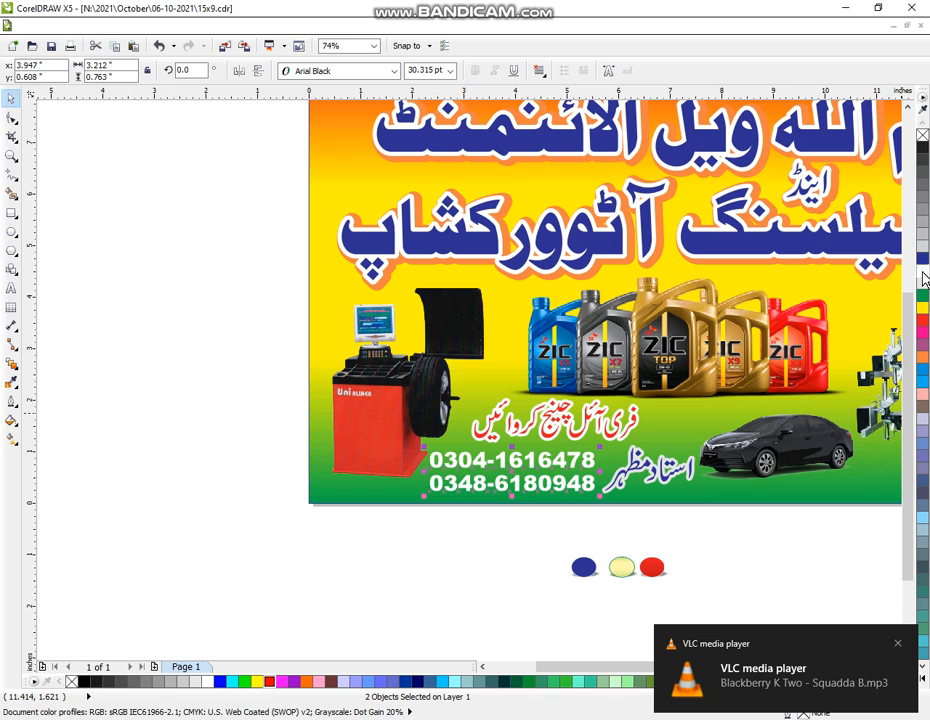
- Give the phone numbers a 4.0 pt outline and fill them red
click(13, 401)
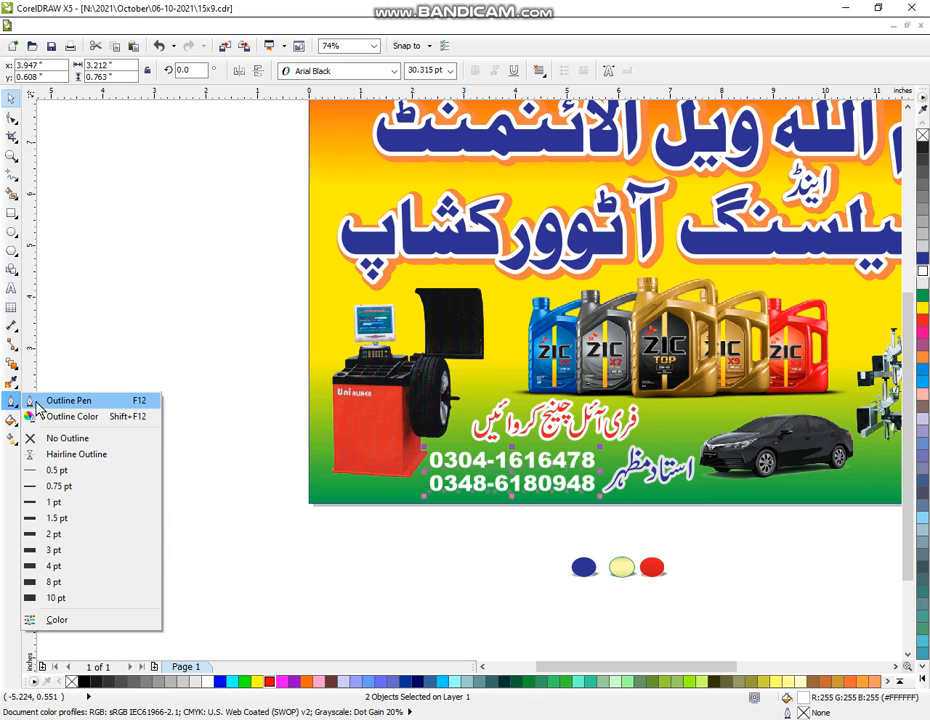
click(37, 404)
click(384, 286)
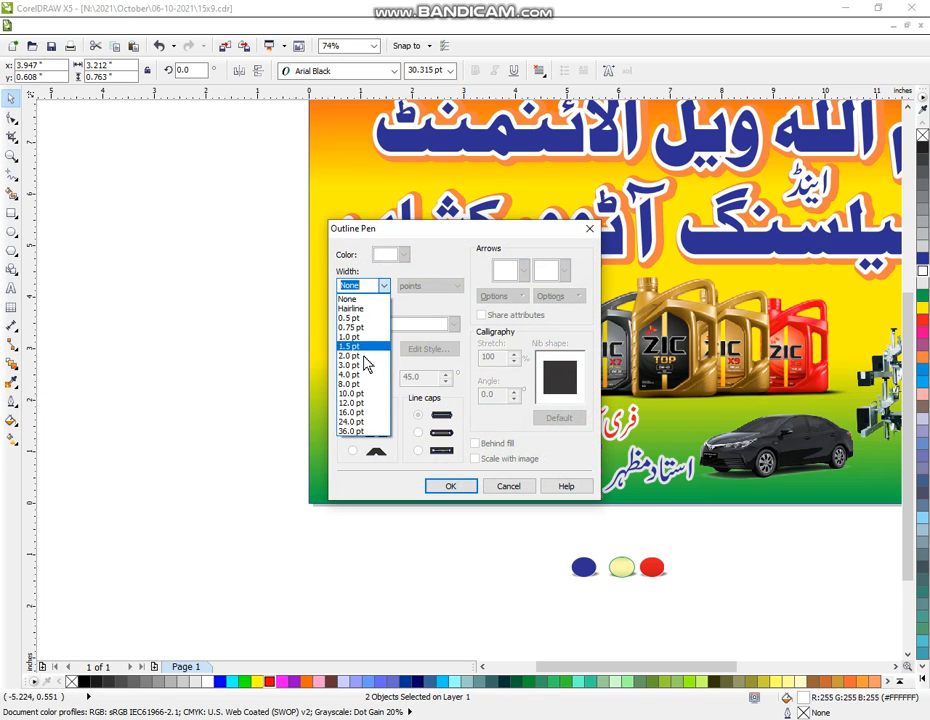
click(358, 375)
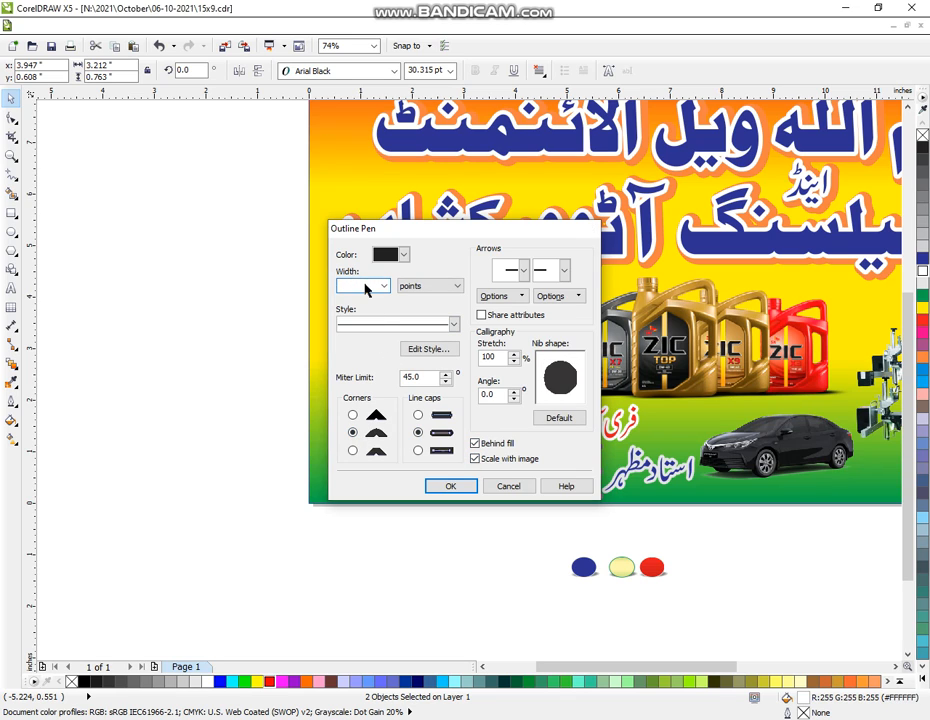
key(Return)
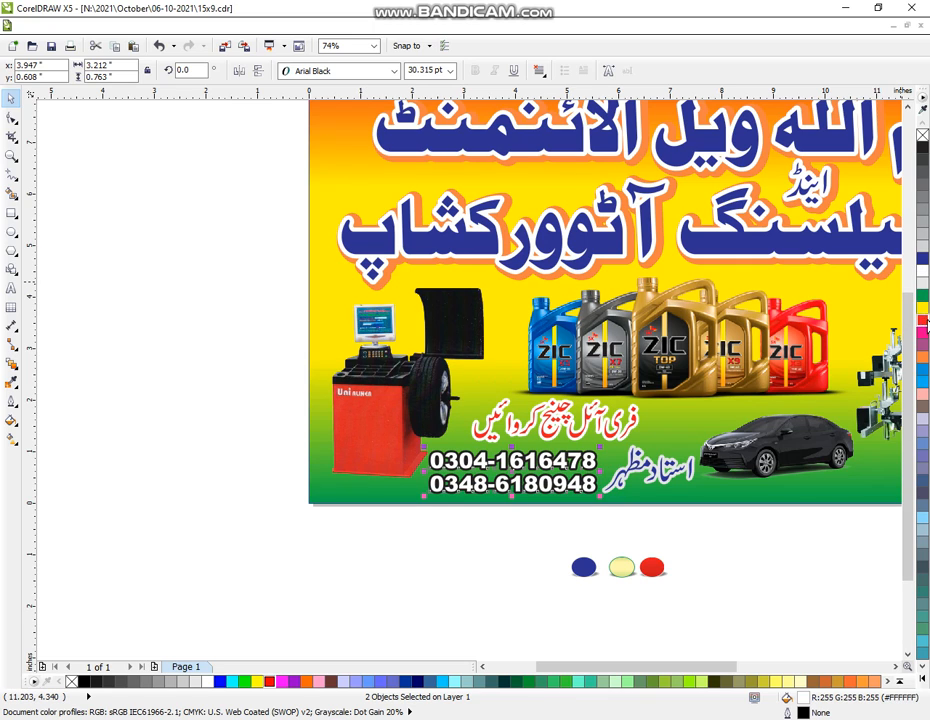
click(922, 320)
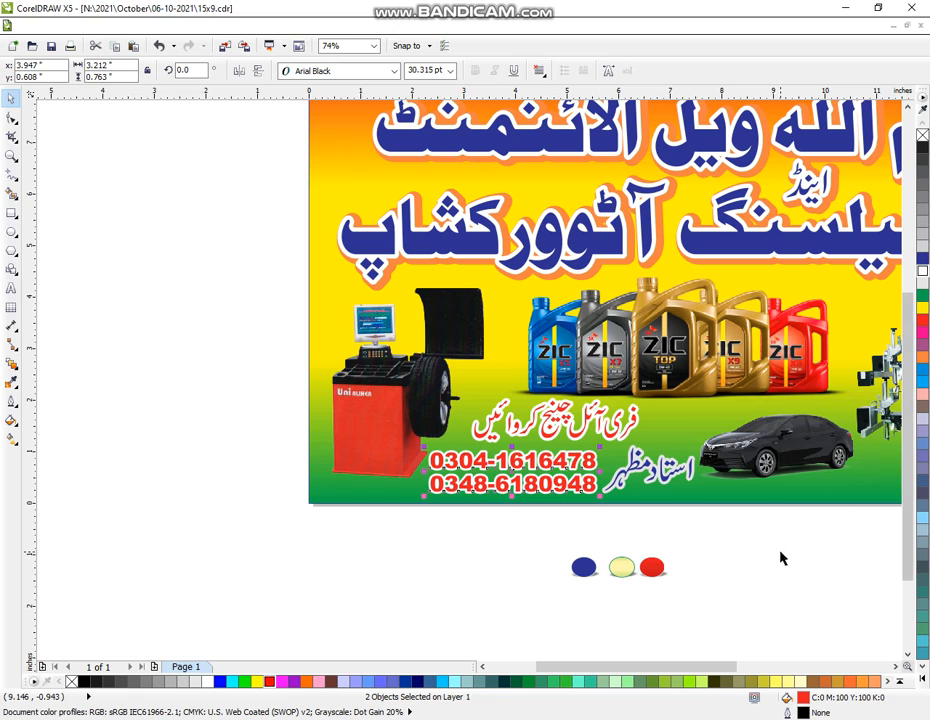
drag(516, 533, 735, 620)
- Delete the three colour-sample circles and zoom so the whole banner fills the view
key(Delete)
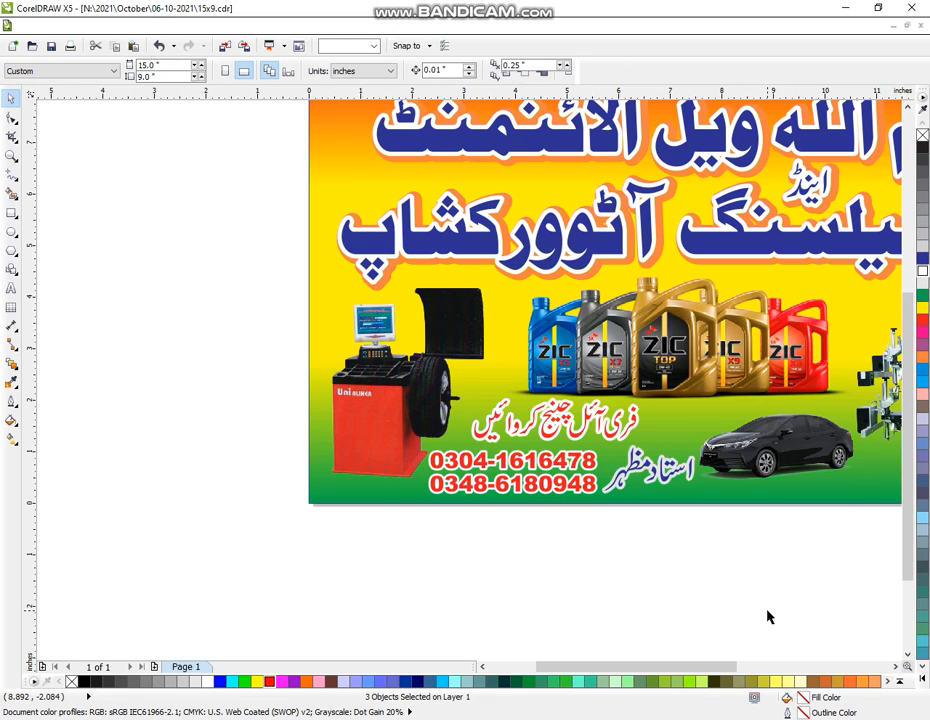
click(11, 156)
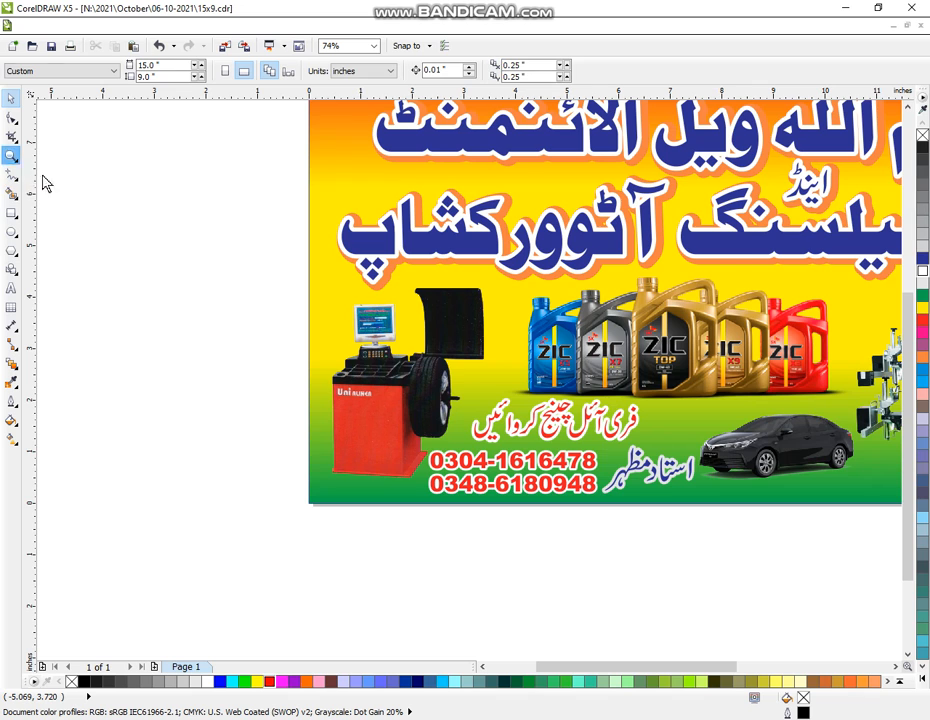
right_click(426, 318)
right_click(475, 337)
drag(263, 151, 760, 490)
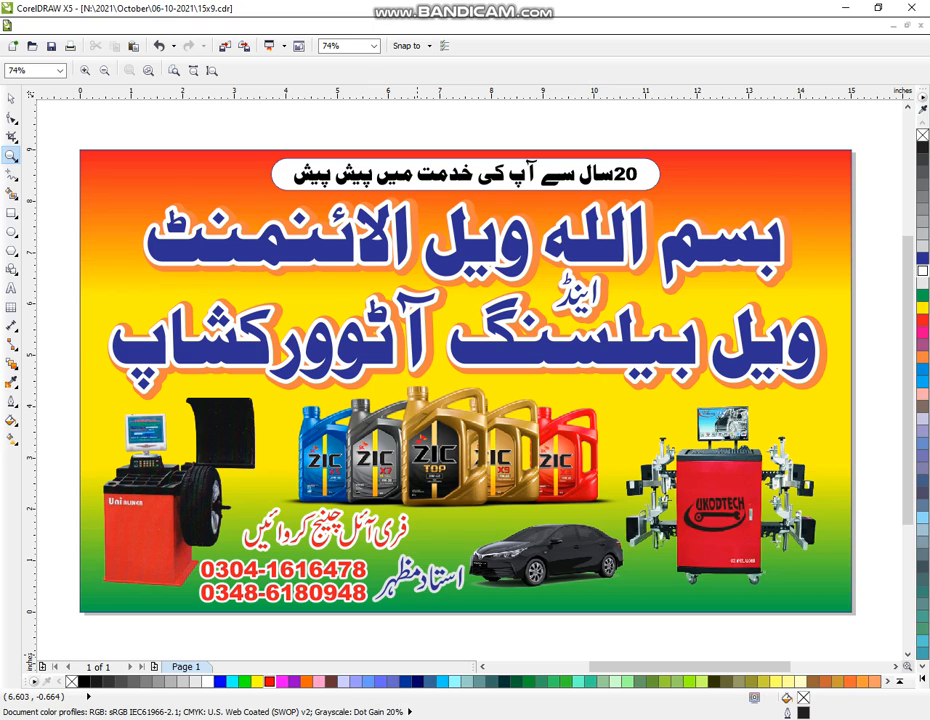
mouse_move(388, 719)
scroll(379, 484, down, 1)
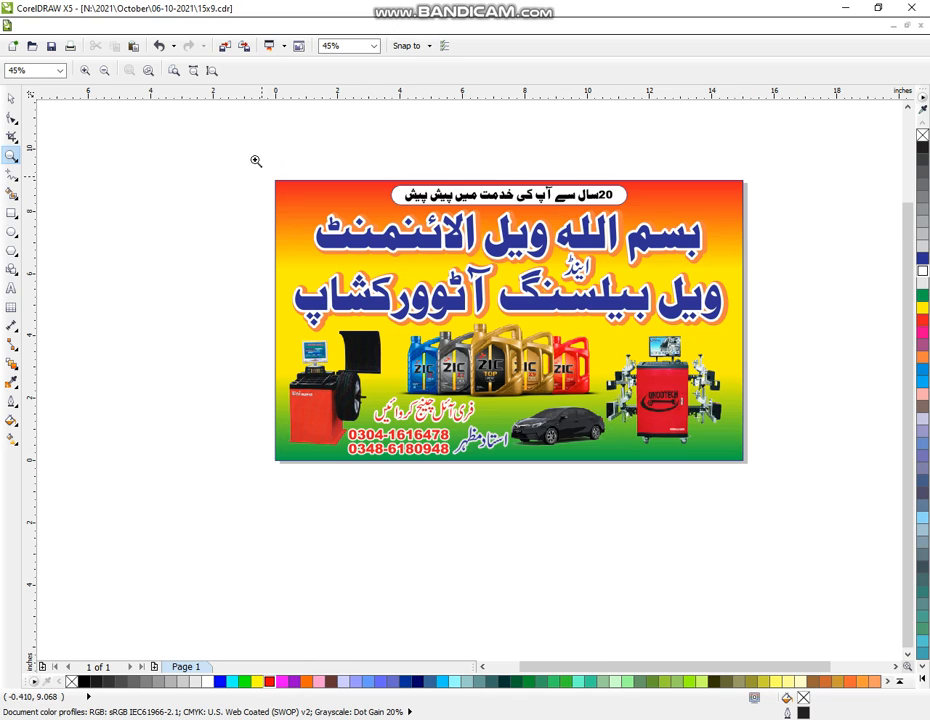
drag(254, 159, 770, 520)
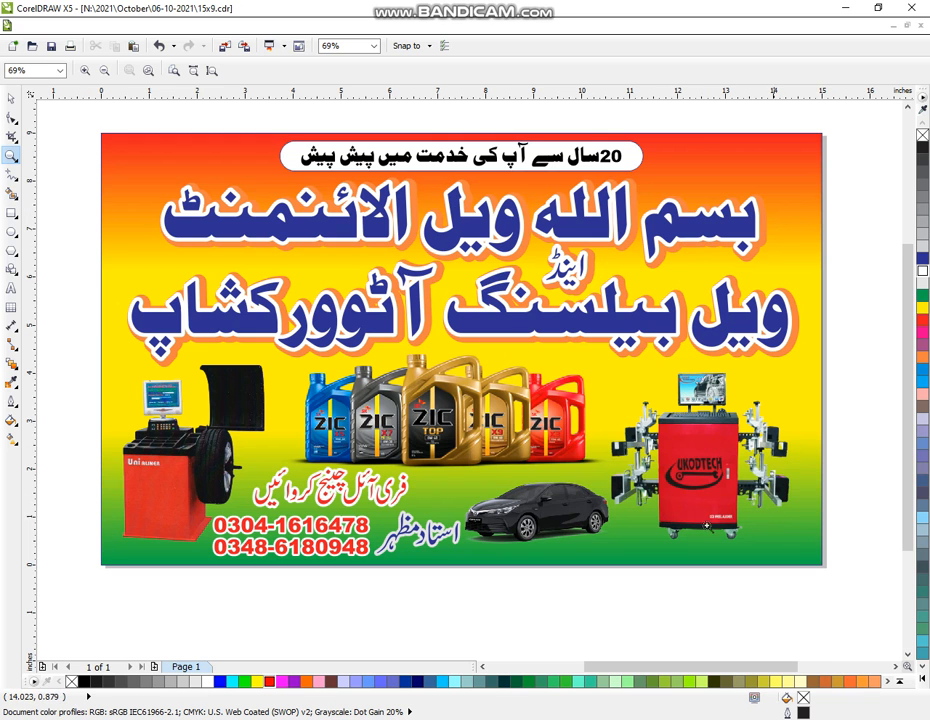